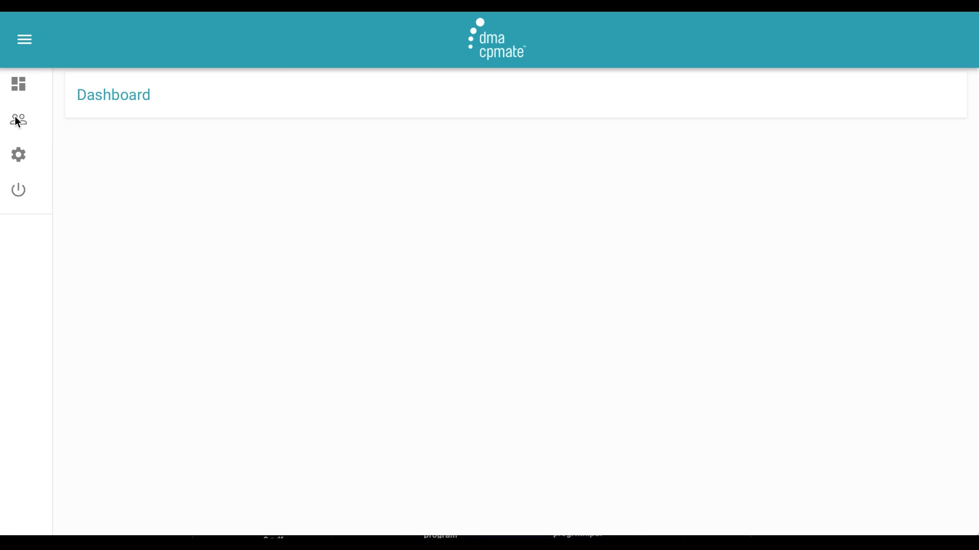
- Expand the Patients navigation group and open the form for adding a new patient
click(26, 45)
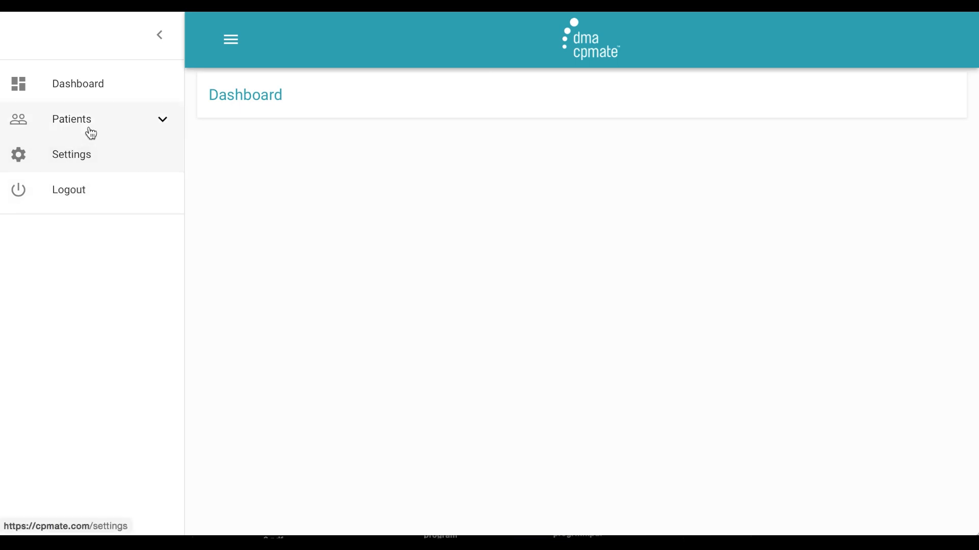
click(164, 122)
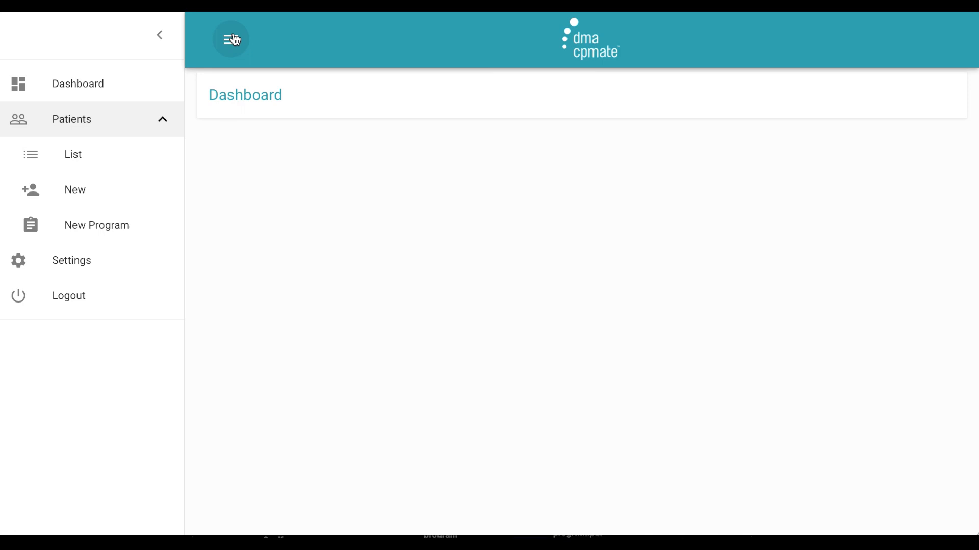
click(160, 35)
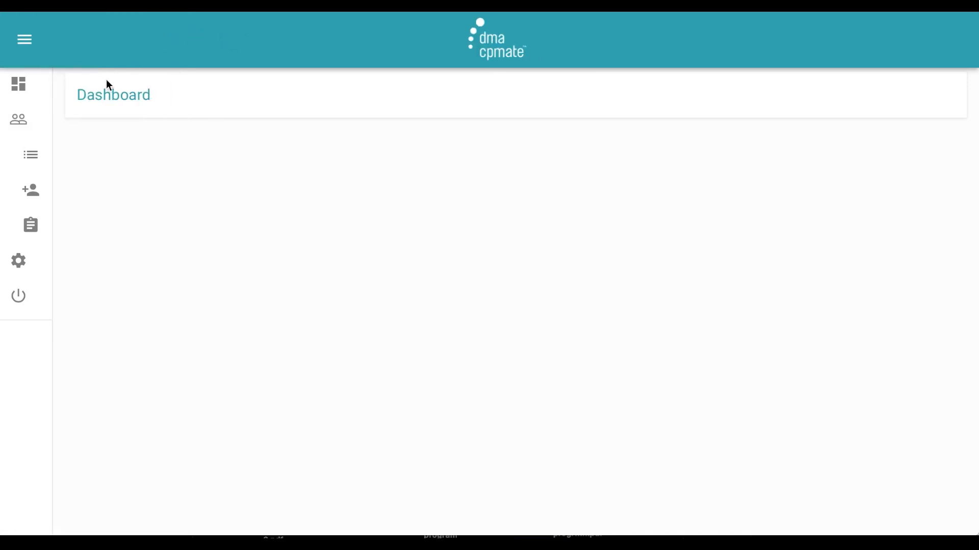
click(31, 195)
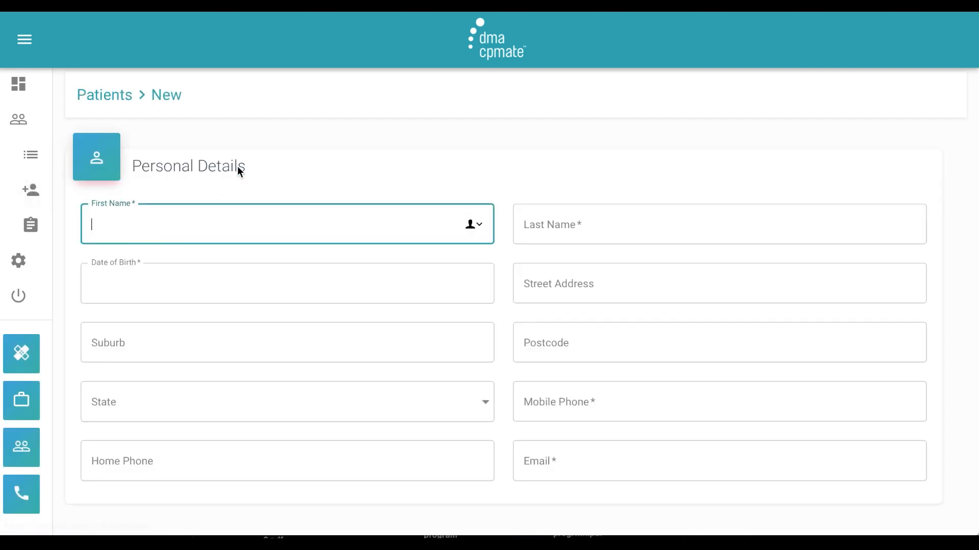
- Enter the new patient's first name, last name and date of birth in the personal details
text(bob)
click(613, 226)
text(test)
click(192, 275)
text(10)
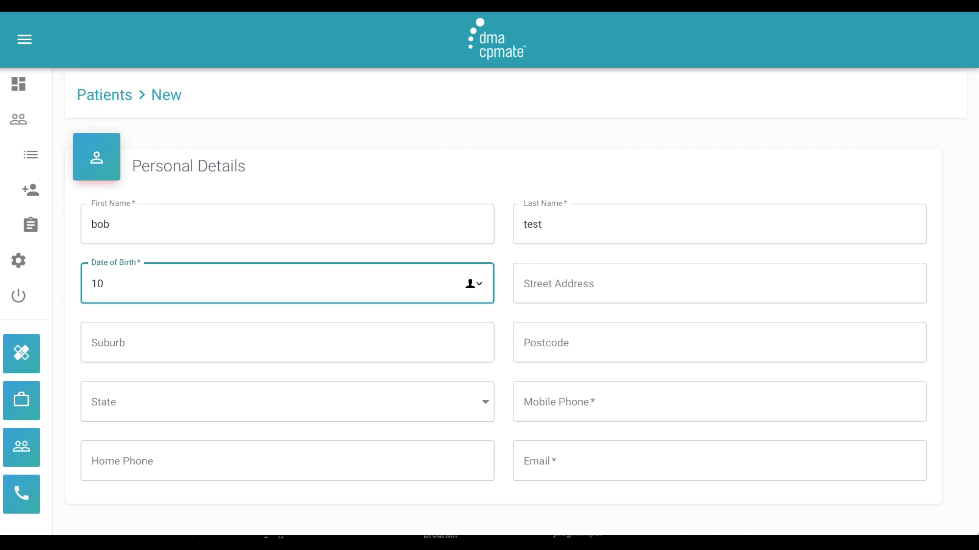
text(/1/19)
- Enter the patient's mobile phone number and email address, and submit the new patient form
click(620, 407)
text(04003499)
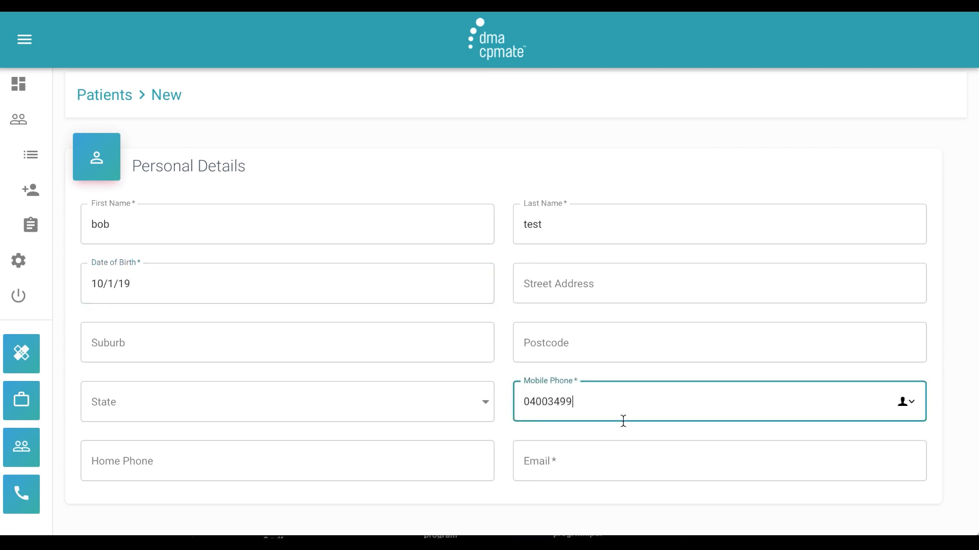
click(601, 461)
text(aa@aa.com)
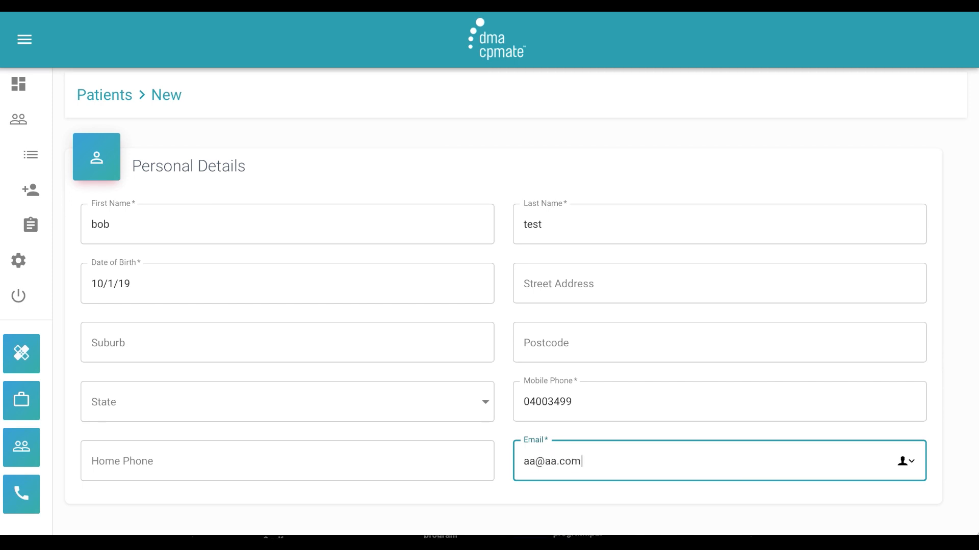
scroll(489, 306, down, 2)
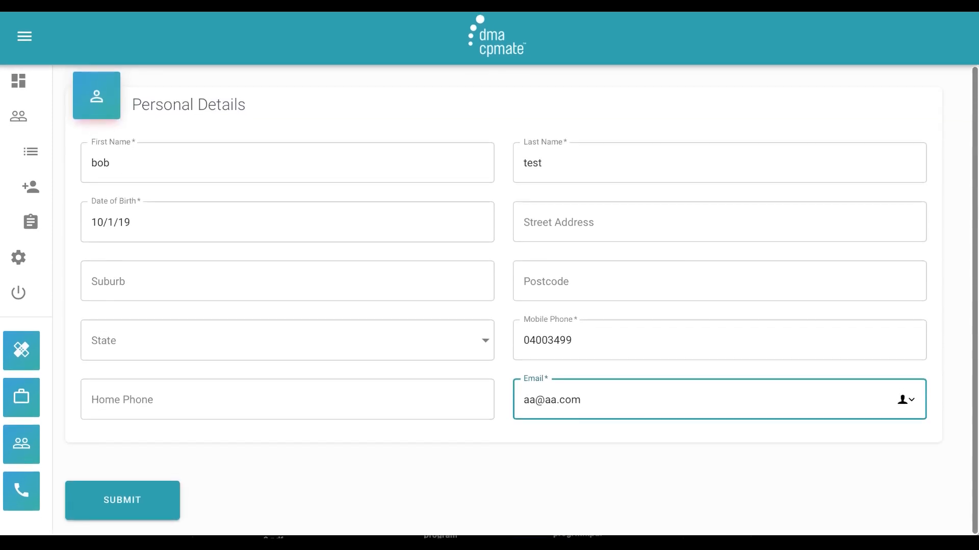
click(138, 497)
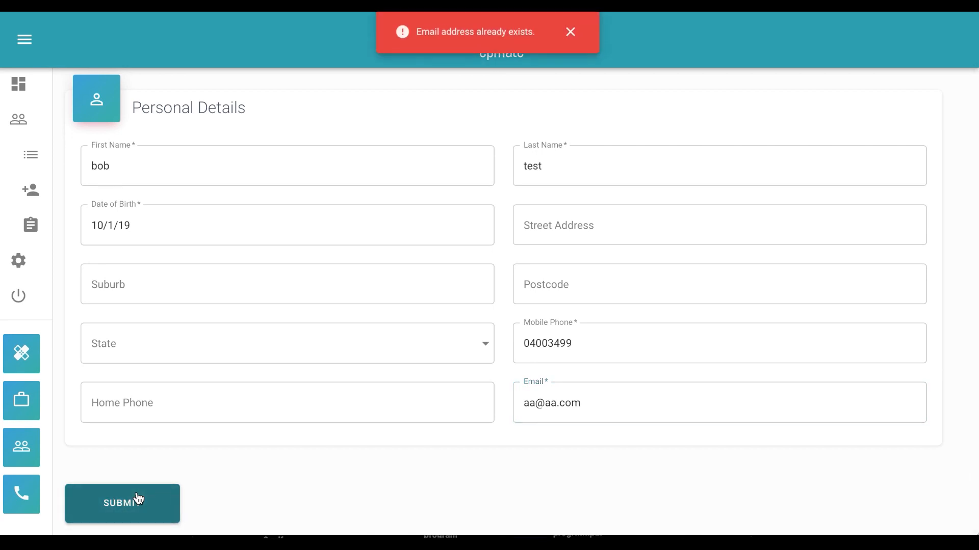
- Change the patient's email address to a different one and resubmit the form
click(546, 403)
text(2)
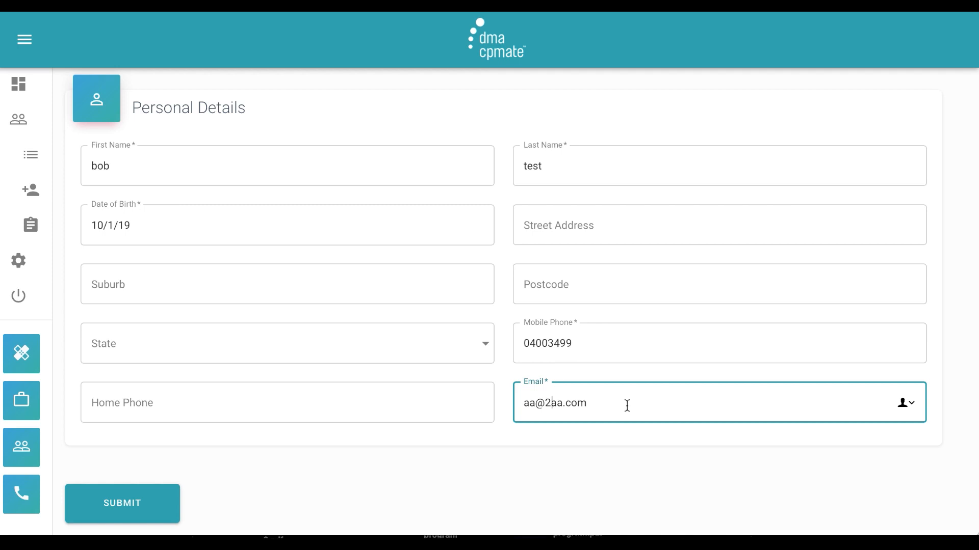
click(165, 503)
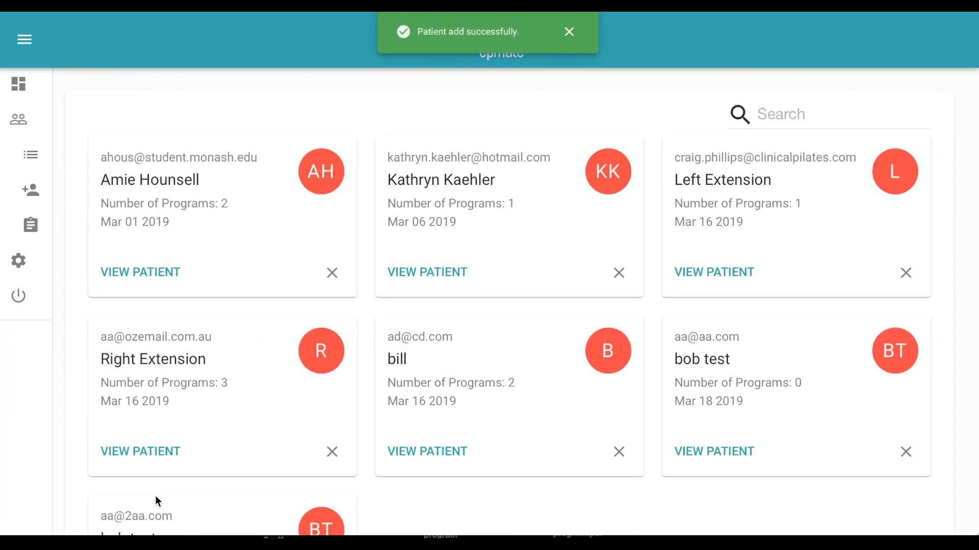
- View the newly added patient's record and start a new program with that patient selected
scroll(517, 495, down, 5)
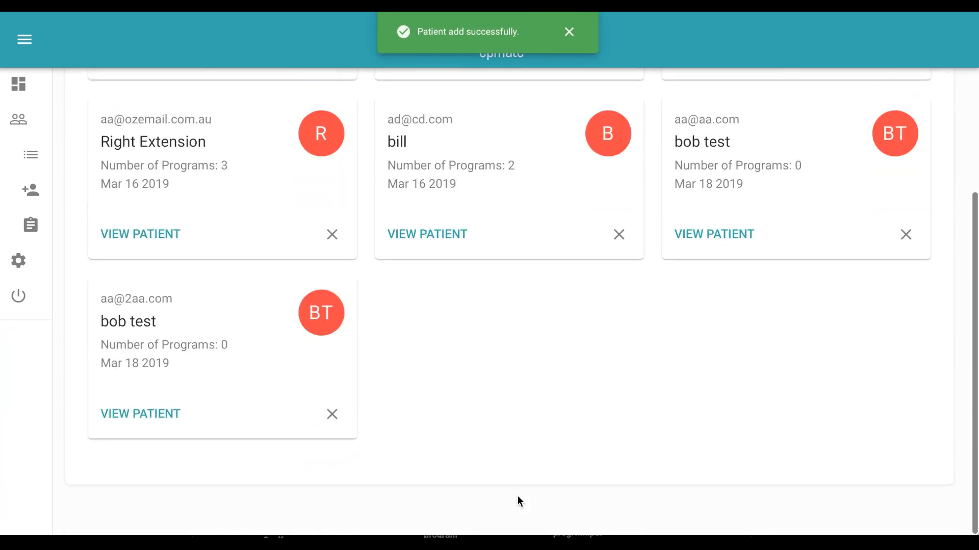
click(160, 413)
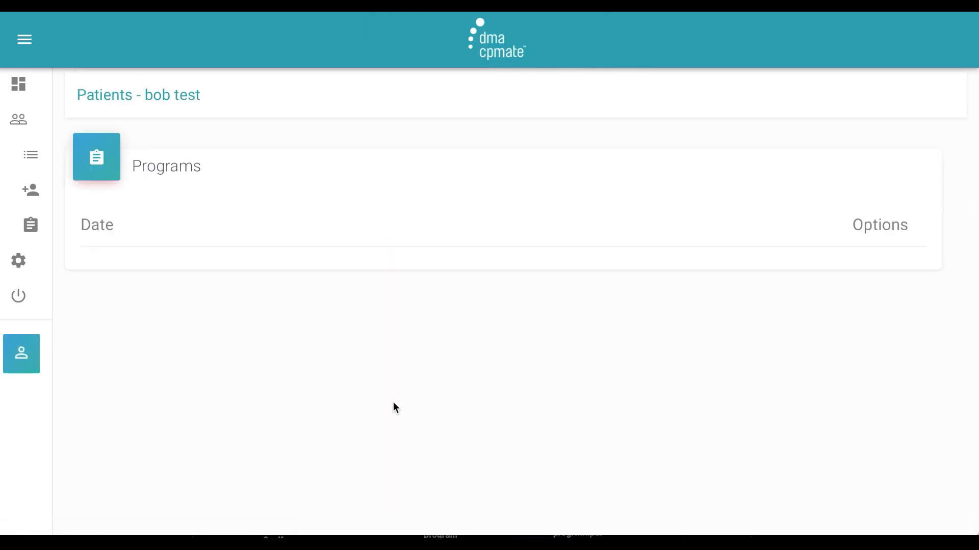
click(31, 229)
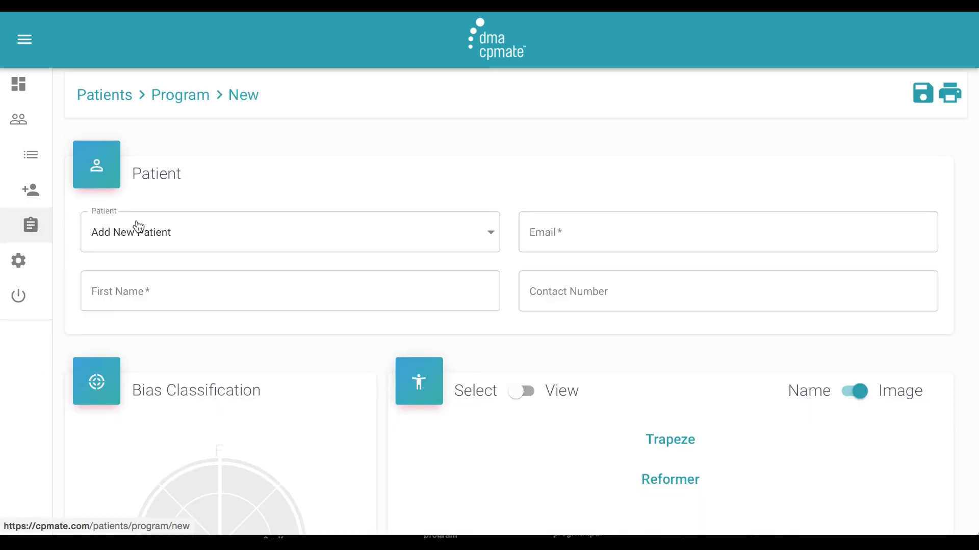
click(495, 238)
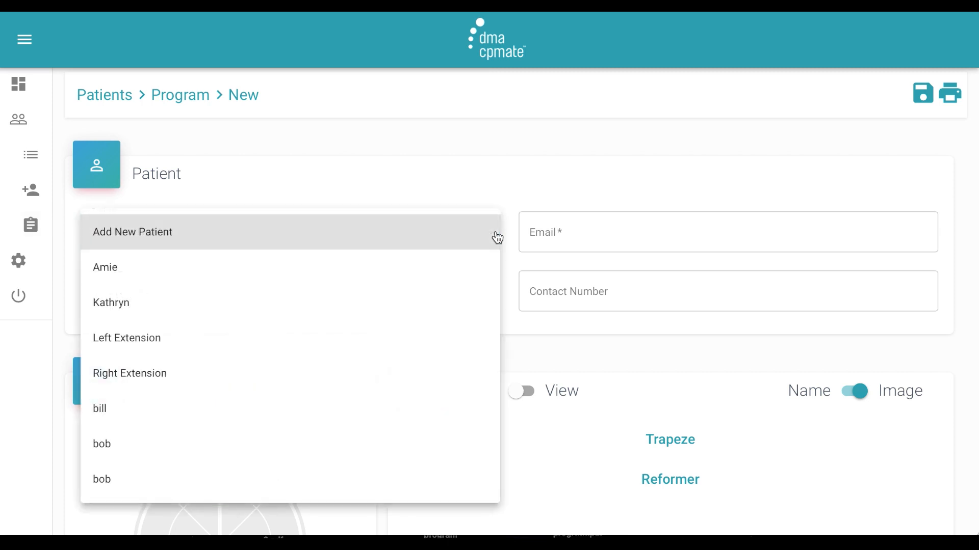
click(250, 489)
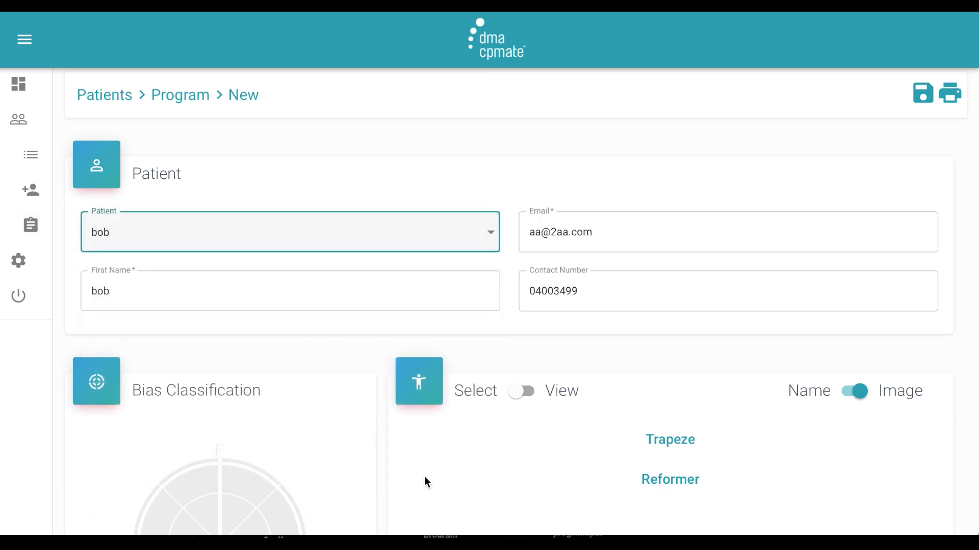
- Collapse the Patient section of the new program
scroll(425, 478, down, 3)
scroll(427, 483, down, 1)
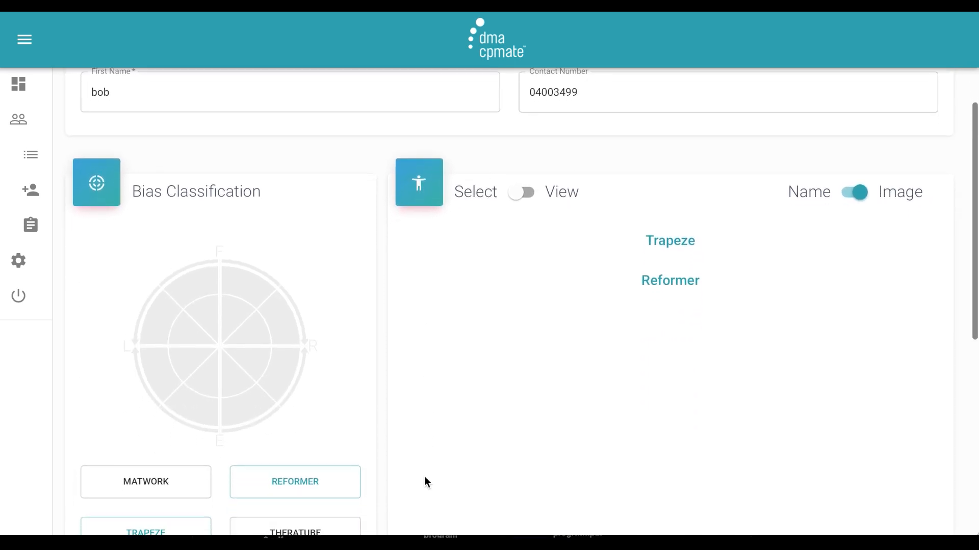
scroll(427, 483, up, 4)
click(97, 161)
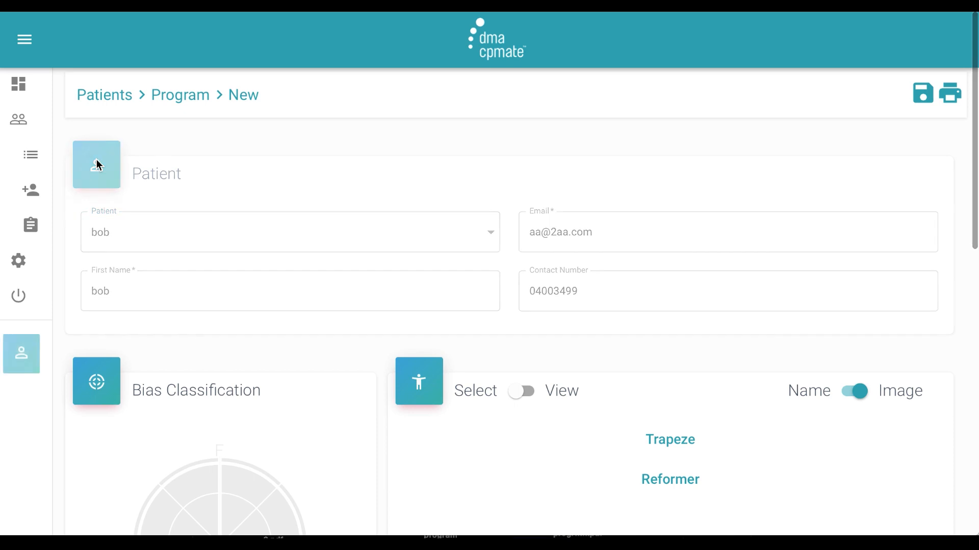
- Mark the segment next to E in the E–R quadrant of the Bias Classification wheel
scroll(514, 354, down, 2)
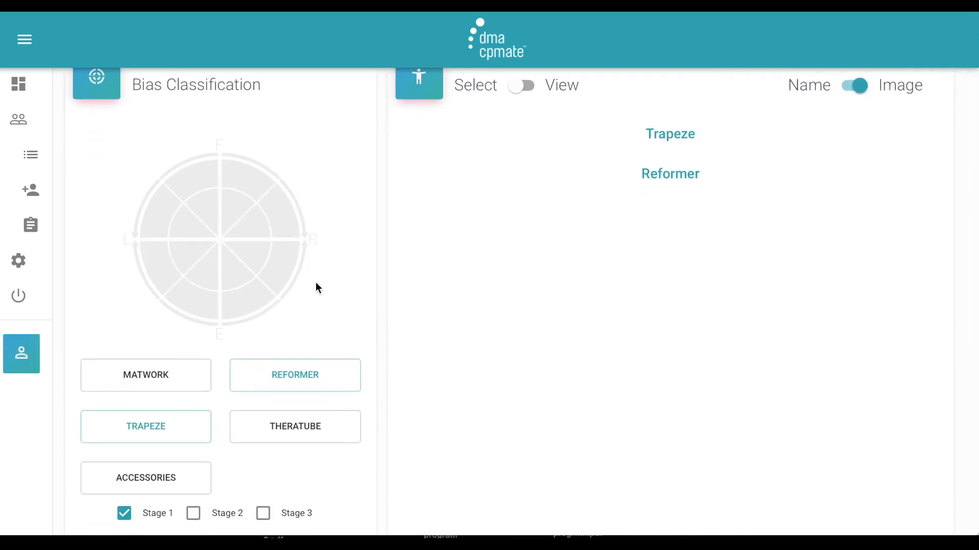
click(233, 273)
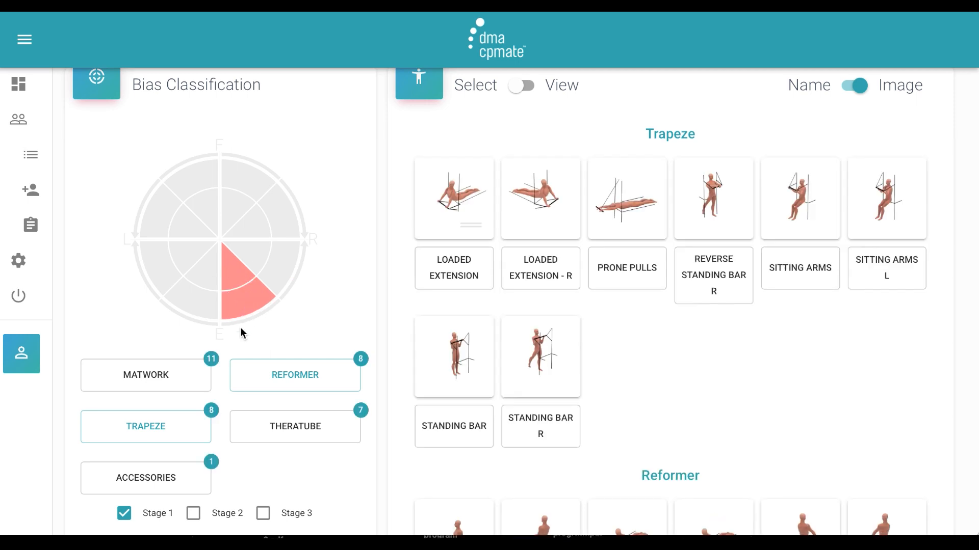
scroll(338, 475, down, 2)
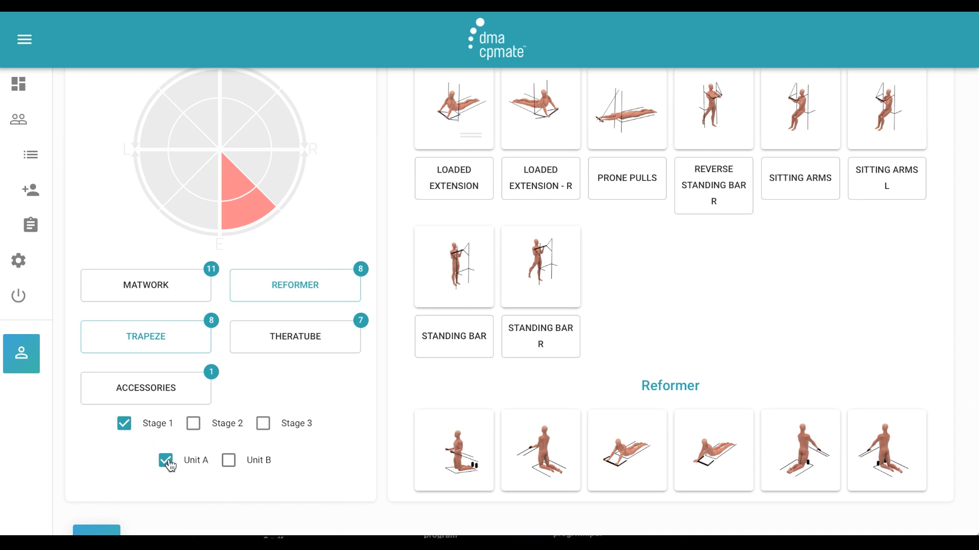
- Include Matwork in the displayed exercise categories and collapse the Bias Classification section
scroll(337, 438, up, 3)
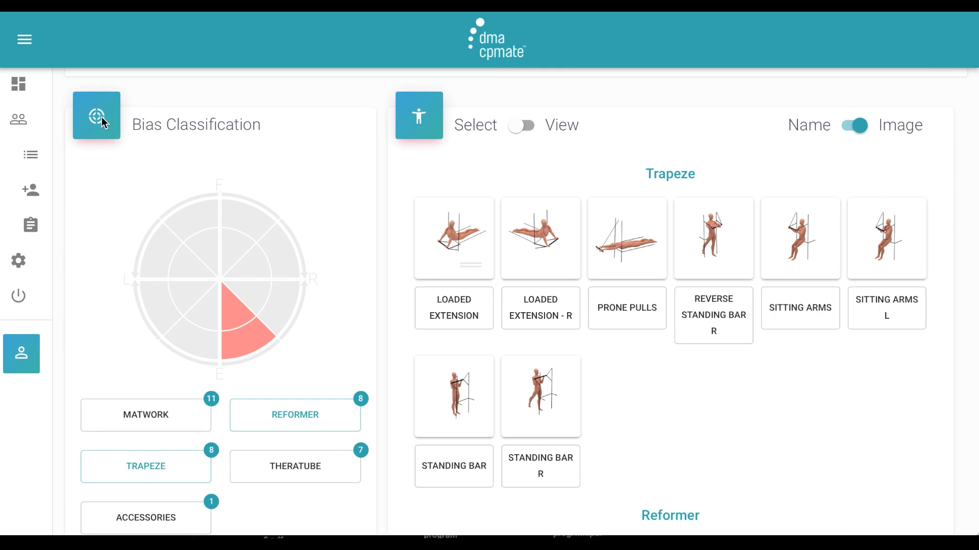
click(176, 432)
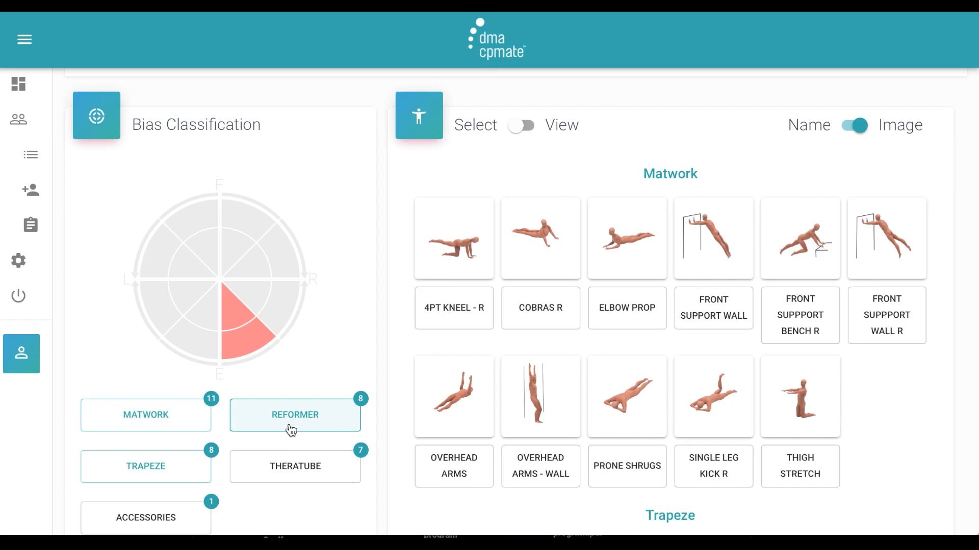
click(95, 120)
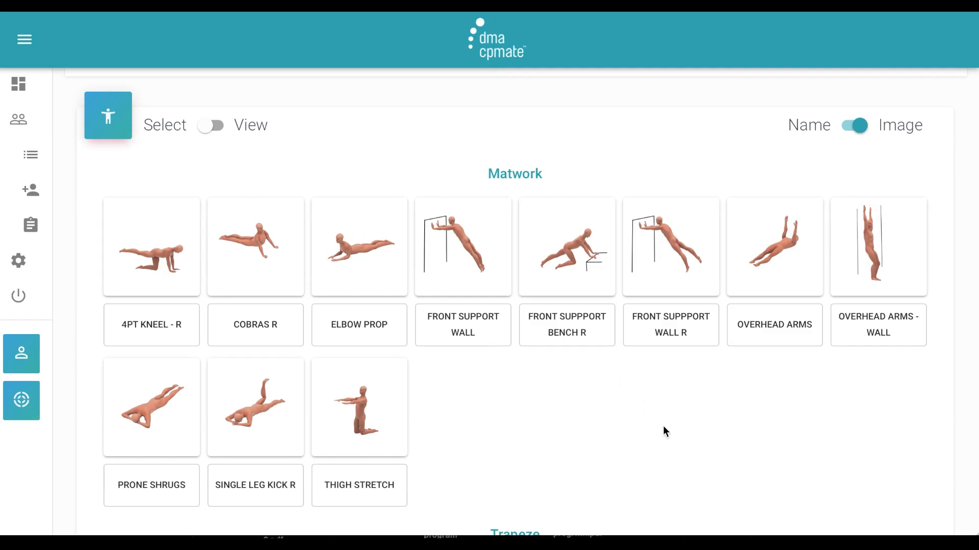
- Add the Matwork exercises 4PT Kneel - R, Cobras R and Single Leg Kick R to the program
click(171, 249)
click(259, 264)
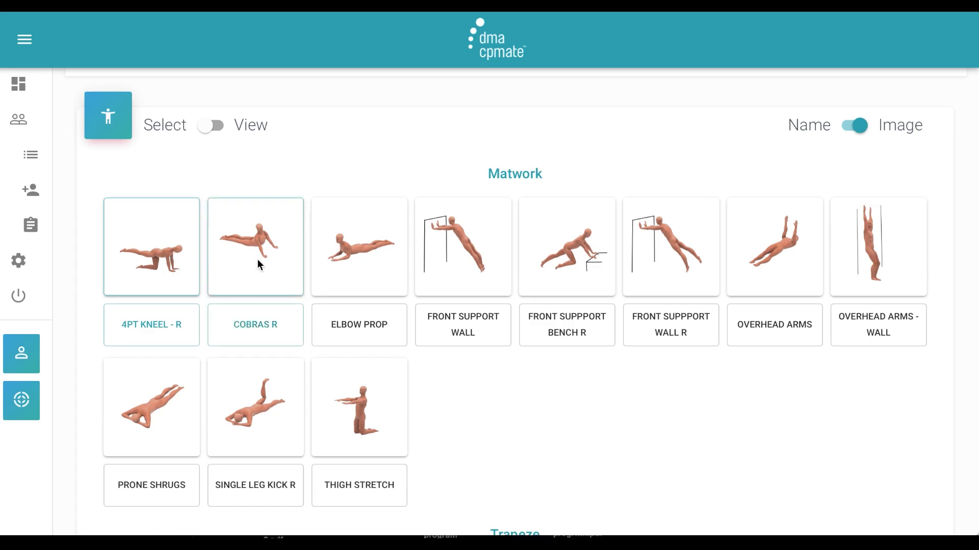
click(254, 442)
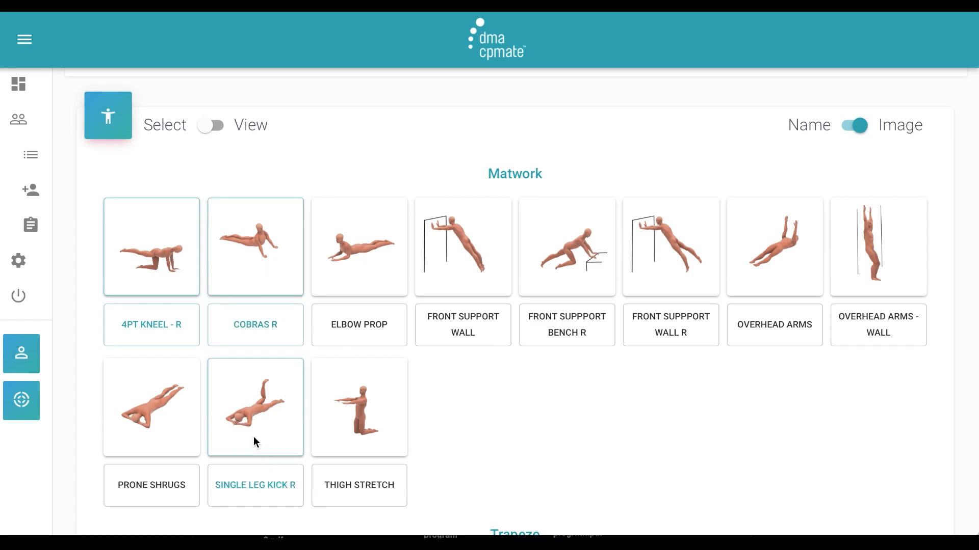
- Add the Trapeze exercises Loaded Extension - R and Reverse Standing Bar R to the program
scroll(527, 426, down, 4)
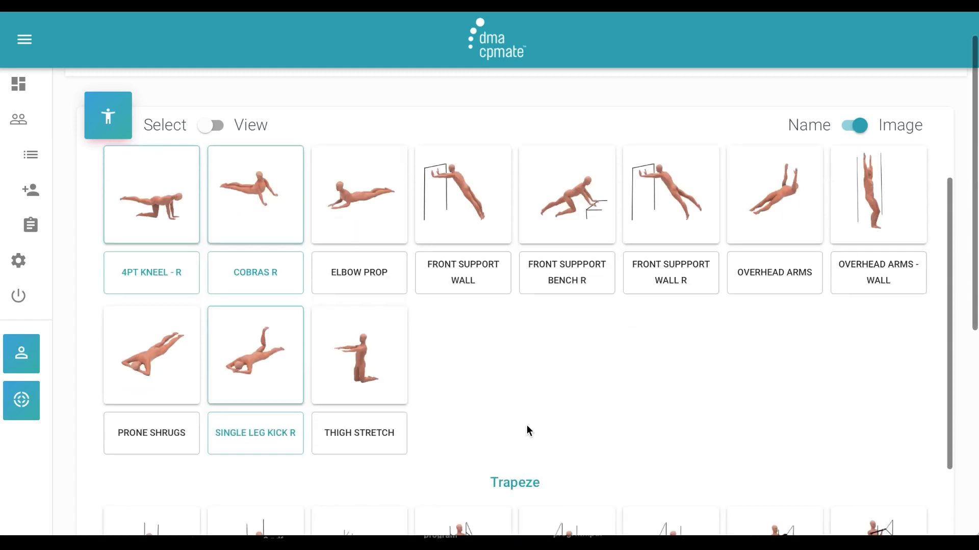
scroll(527, 429, down, 2)
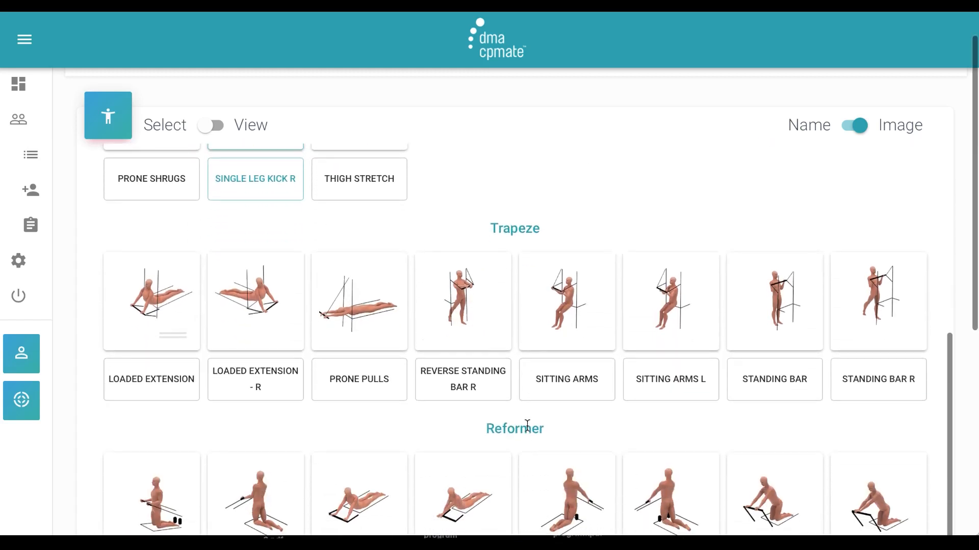
click(250, 305)
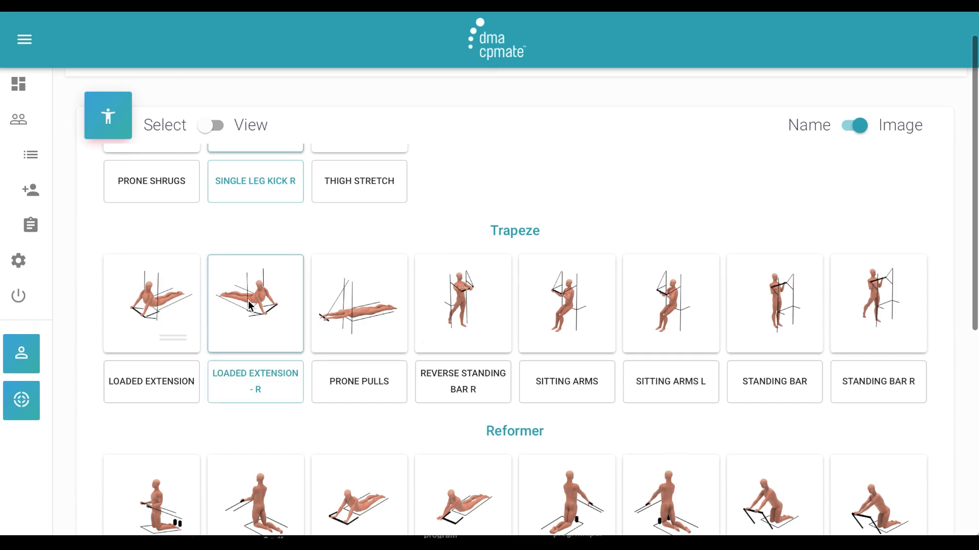
click(472, 320)
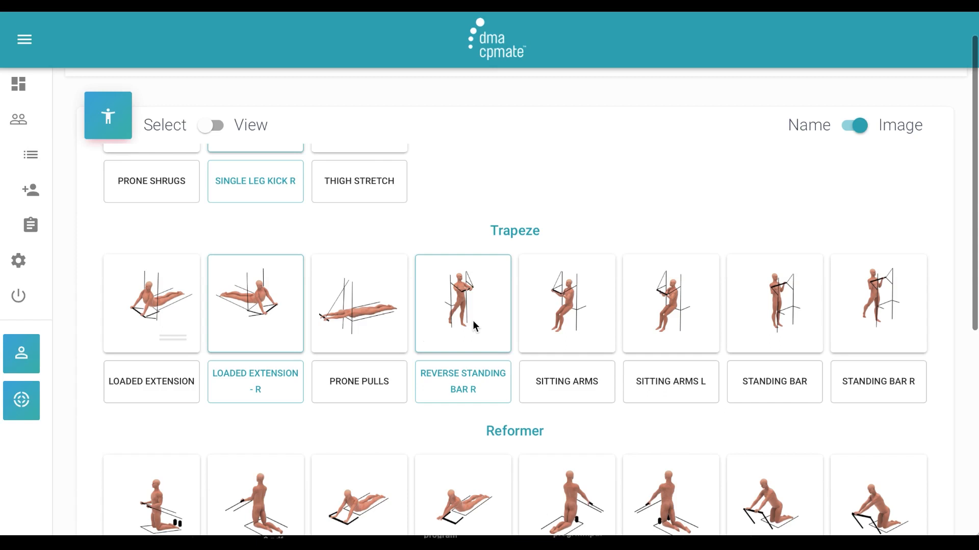
- Add the Reformer exercises Knee Stretch R 2M and Cat Stretch R 2M to the program
scroll(472, 320, down, 4)
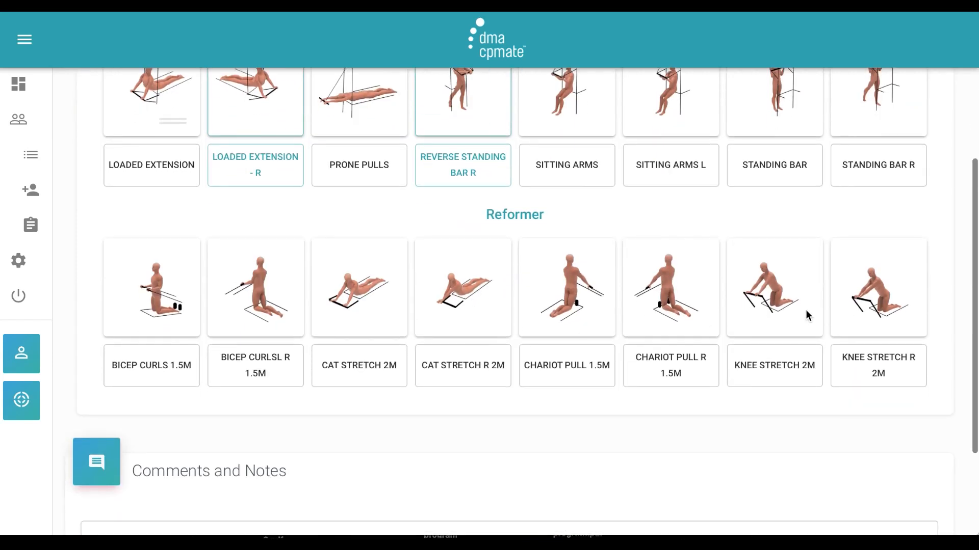
click(859, 314)
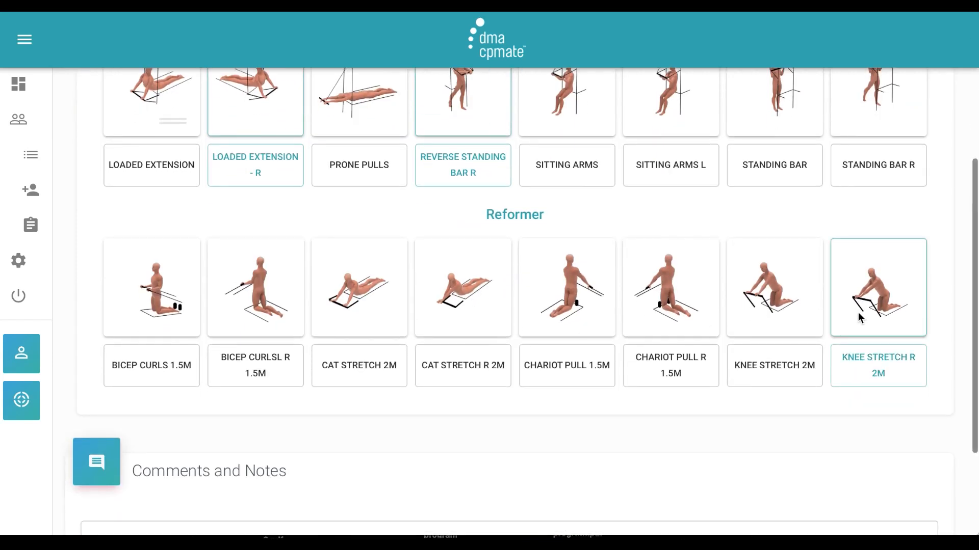
click(467, 291)
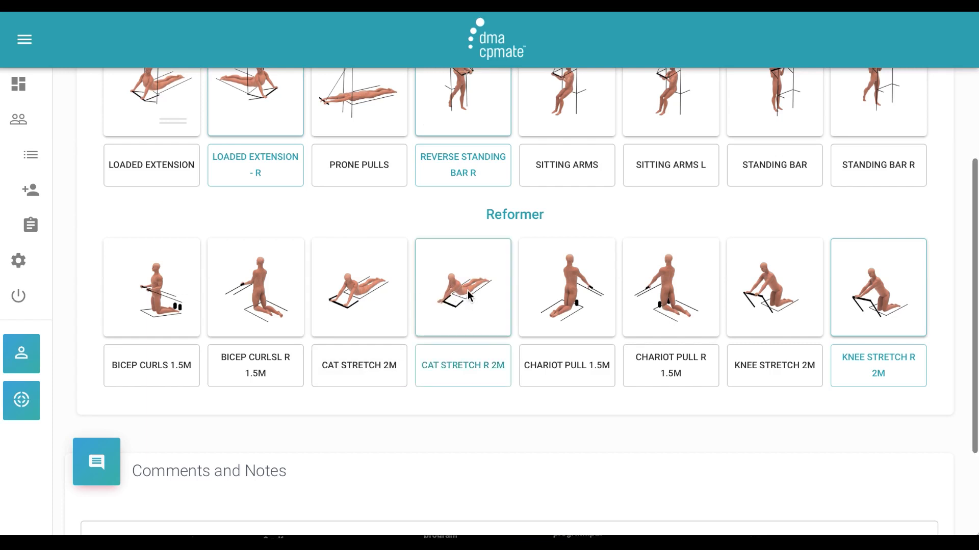
scroll(467, 291, down, 2)
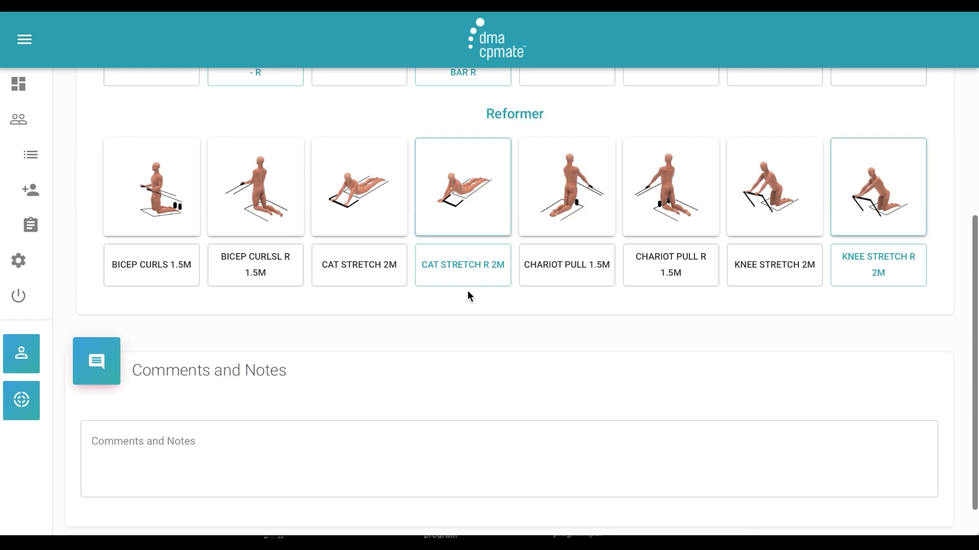
scroll(468, 292, up, 10)
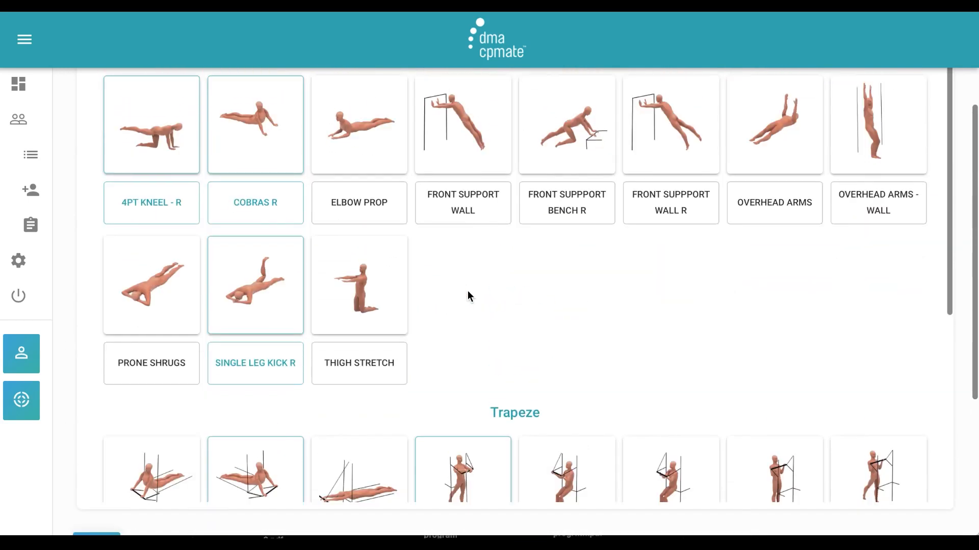
- Switch to viewing the selected exercises and swap the positions of Cat Stretch R 2M and Loaded Extension - R
scroll(467, 296, up, 3)
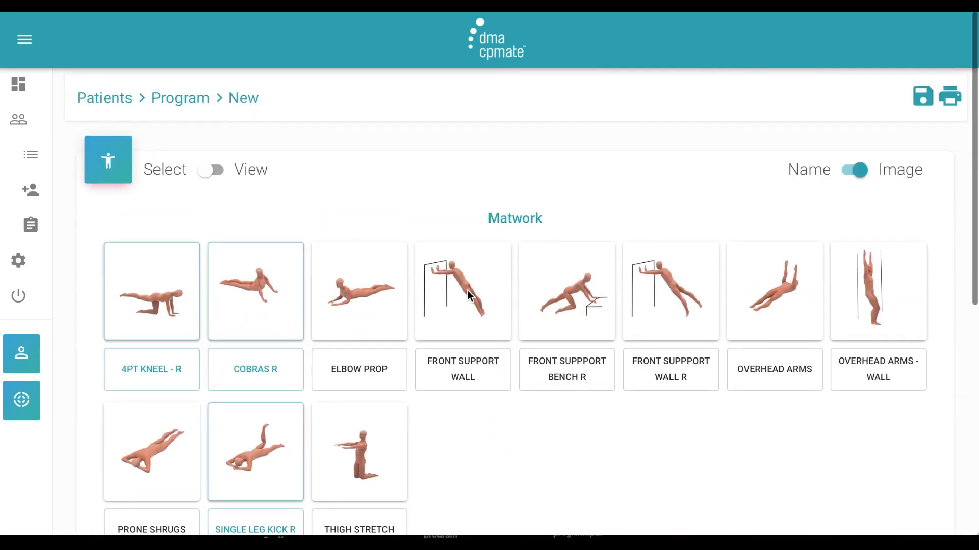
click(210, 169)
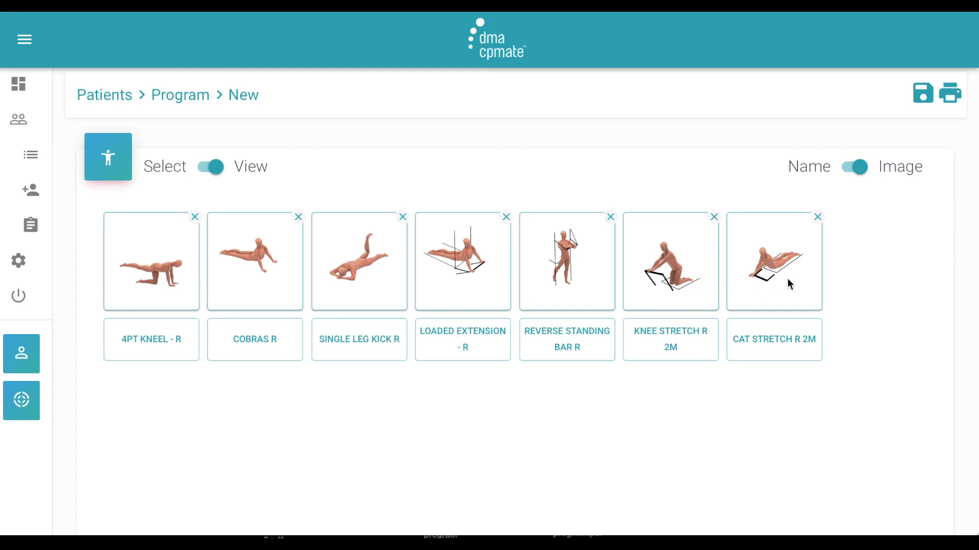
drag(787, 284, 472, 277)
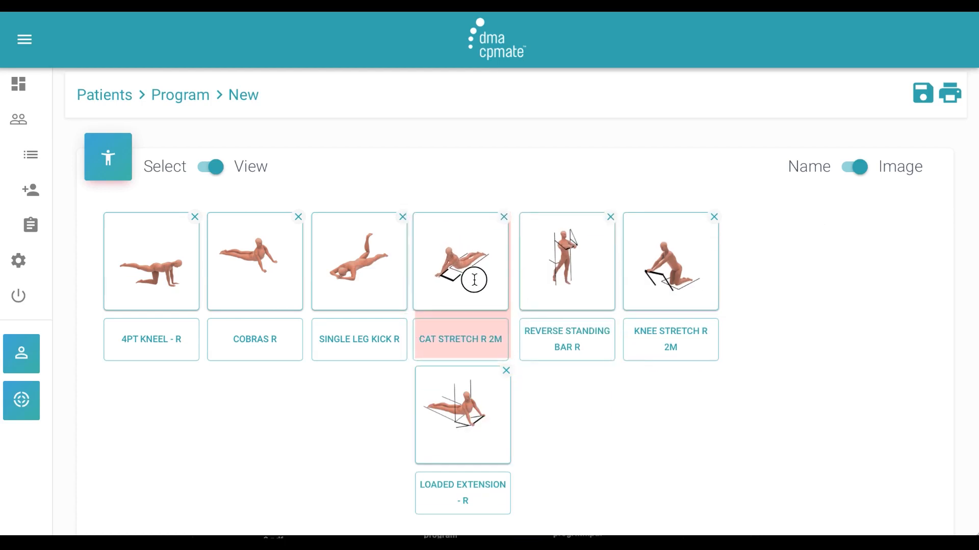
drag(478, 451, 800, 290)
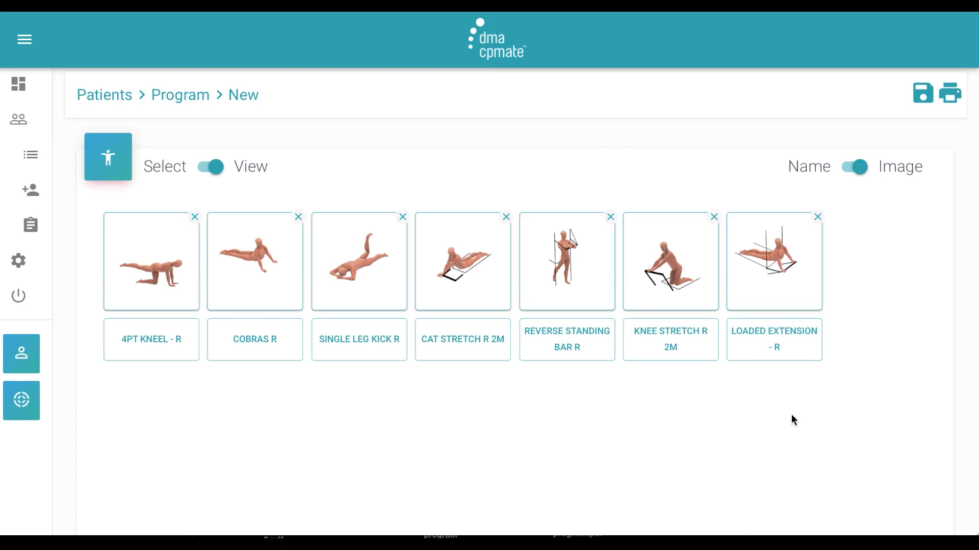
- Show the exercises by name only, remove Loaded Extension - R from the program, and restore the exercise images
click(849, 169)
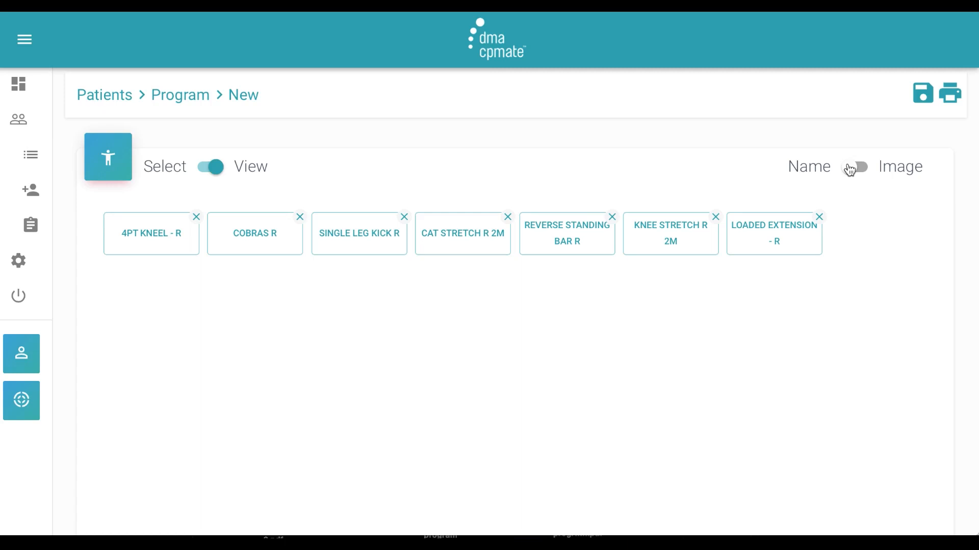
click(819, 218)
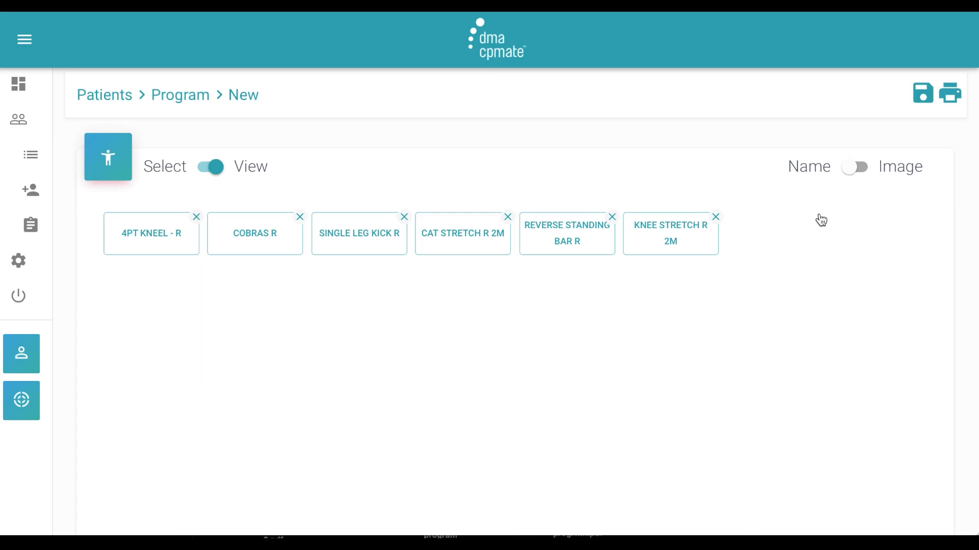
click(860, 169)
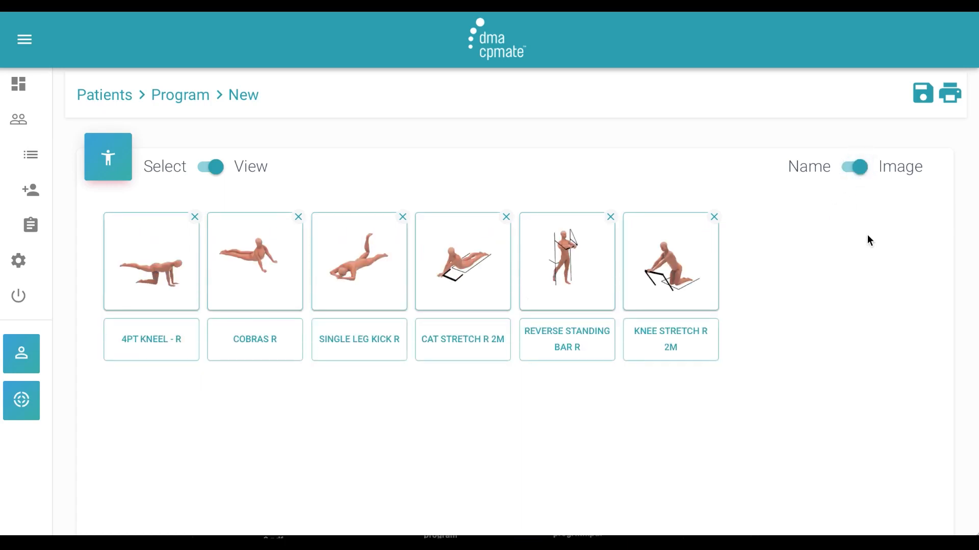
- Print the program with the Treatment option as a template for clinical notes
scroll(870, 240, down, 2)
scroll(870, 239, up, 2)
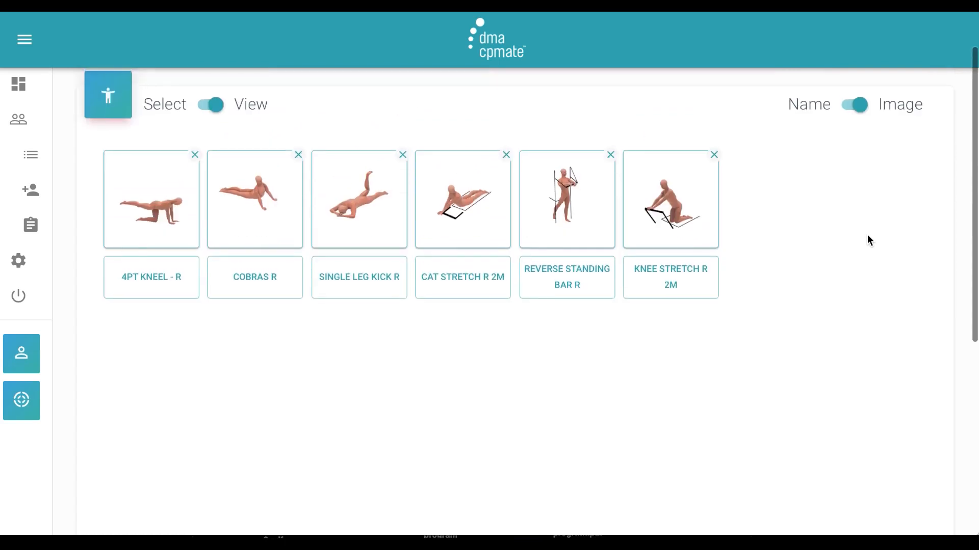
click(949, 92)
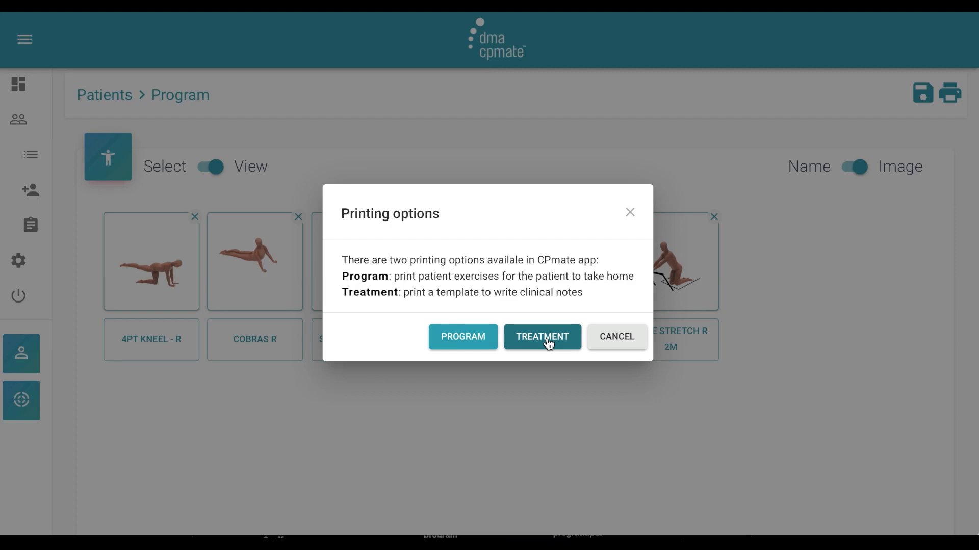
click(548, 342)
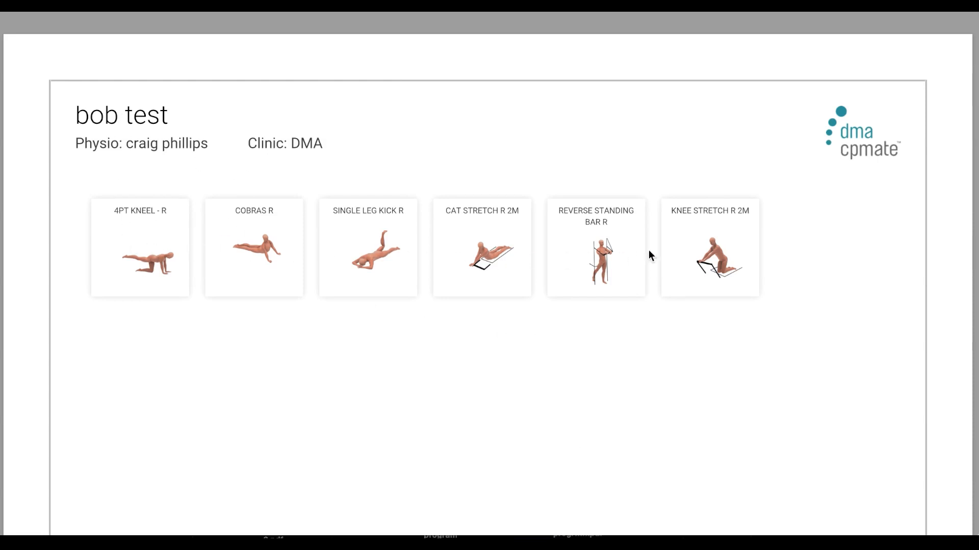
- Examine the treatment printout's exercises, notes table, test grid and bias circle, and return to the CPMate program page
scroll(721, 259, down, 8)
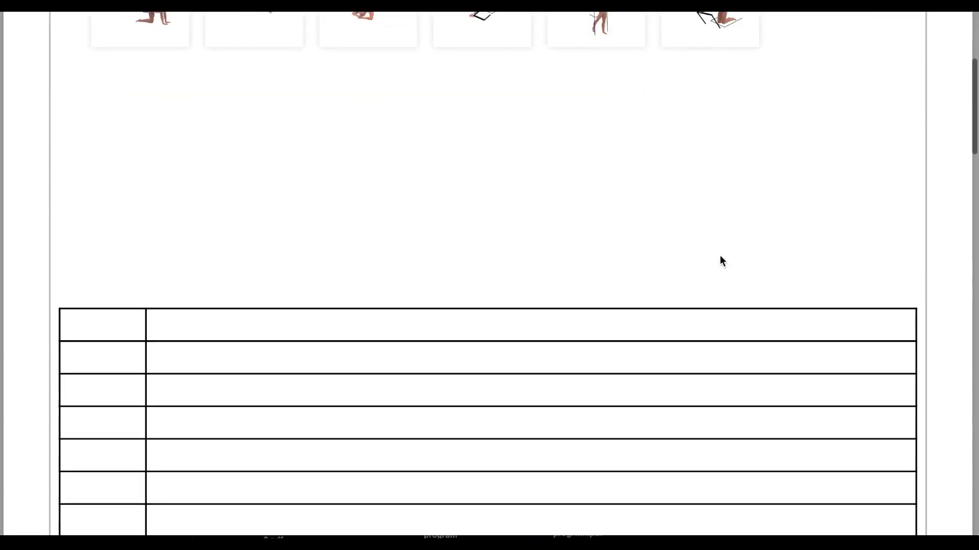
scroll(720, 256, down, 1)
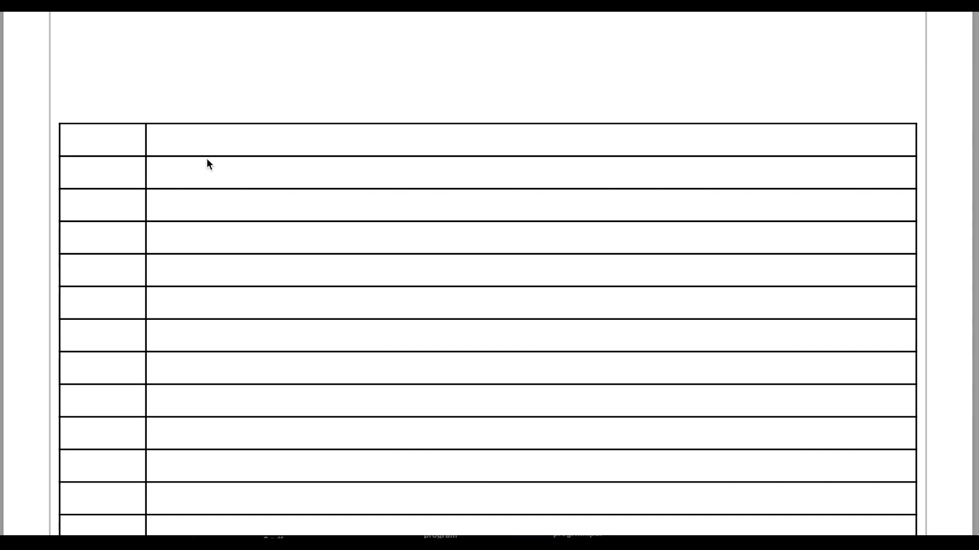
scroll(206, 164, down, 1)
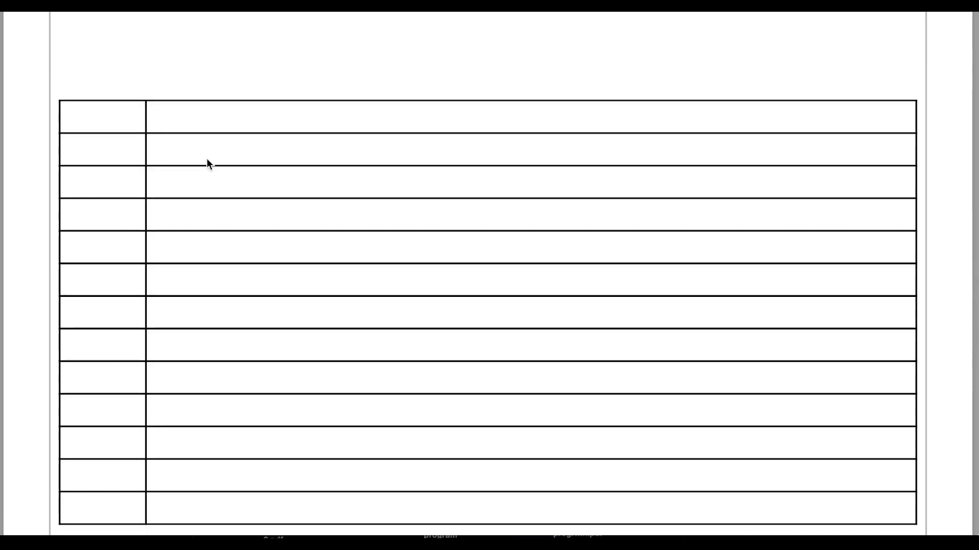
scroll(208, 163, down, 6)
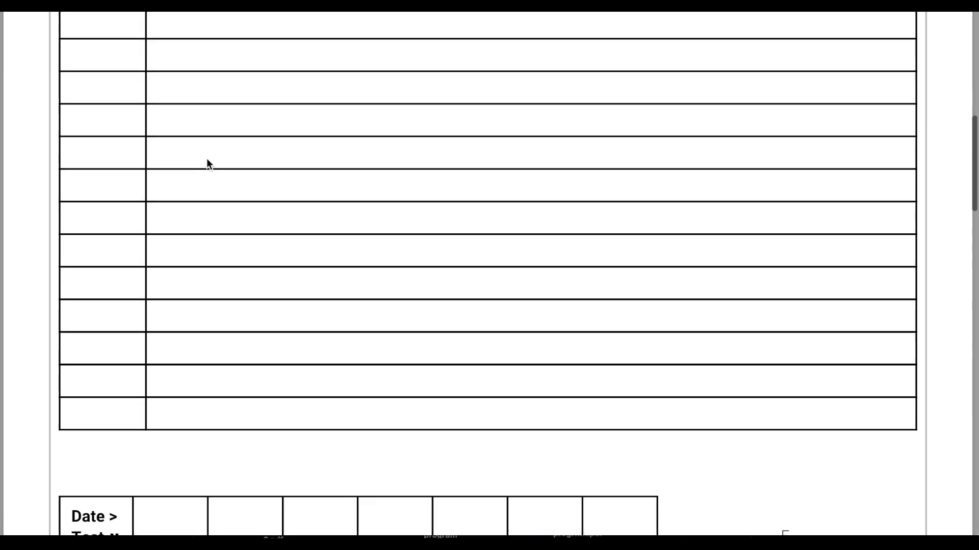
scroll(207, 164, down, 7)
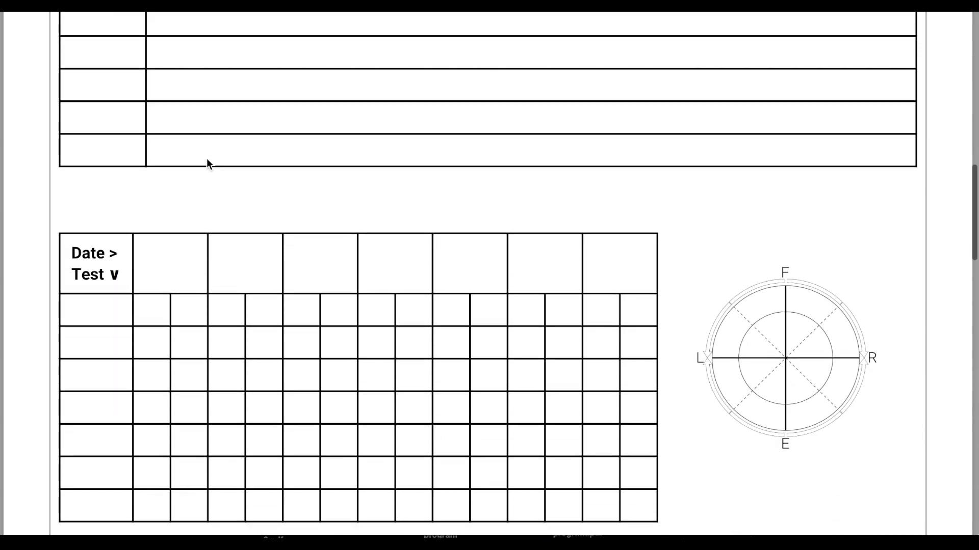
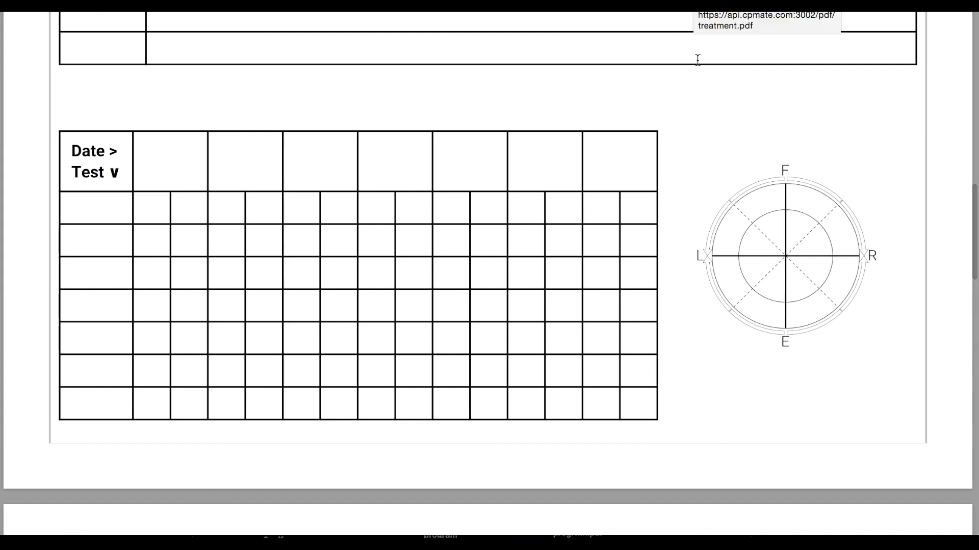
scroll(701, 169, up, 10)
scroll(702, 171, up, 2)
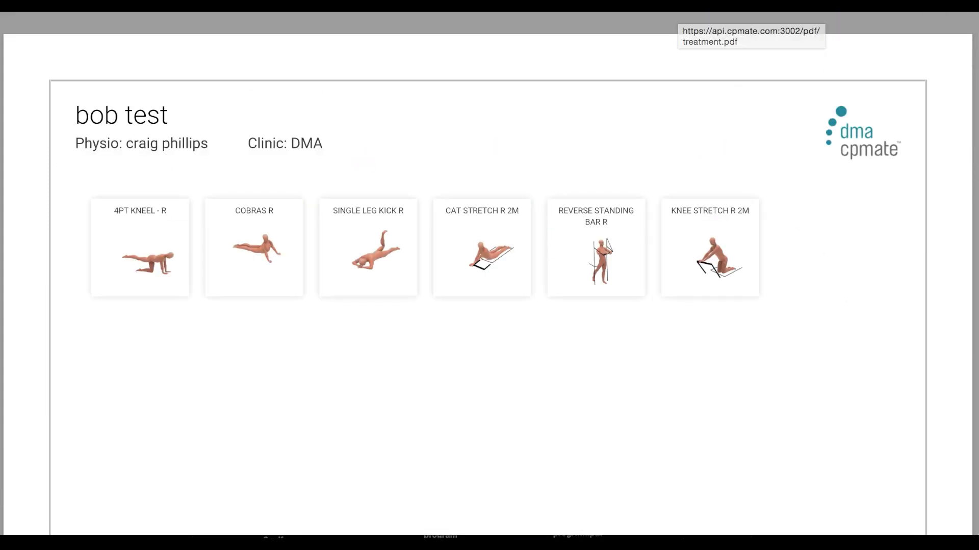
click(499, 10)
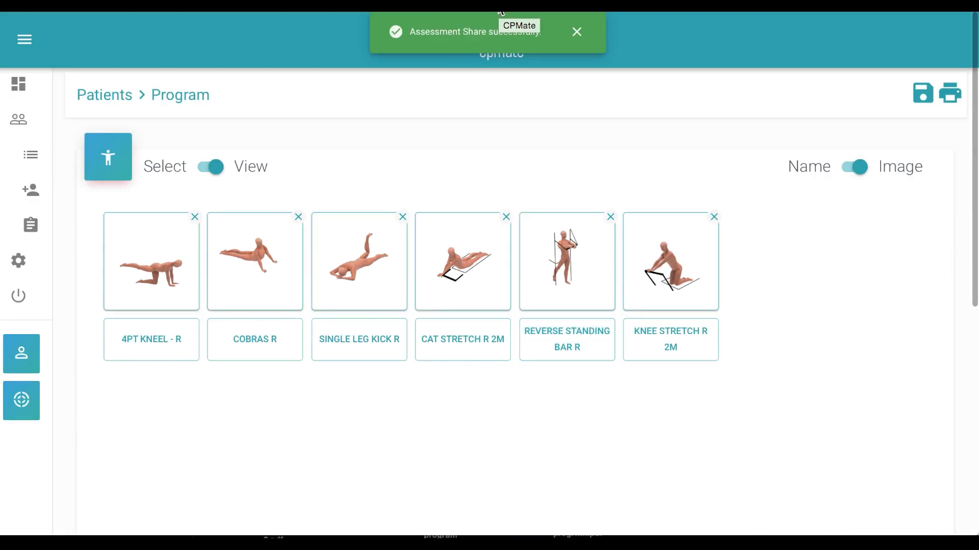
- Return to exercise selection, include Stage 2 and Unit B exercises, and collapse the Bias Classification section
click(207, 170)
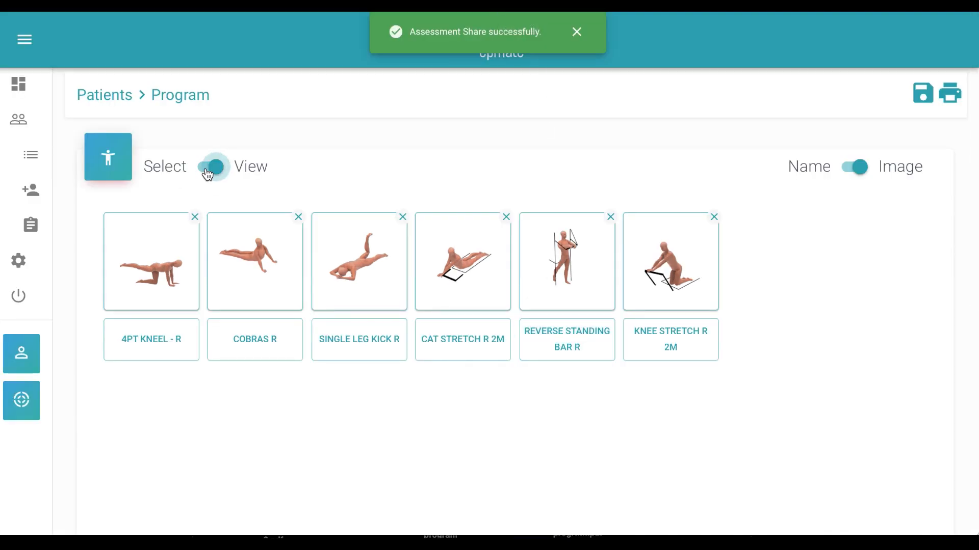
click(24, 401)
scroll(225, 366, down, 4)
click(196, 400)
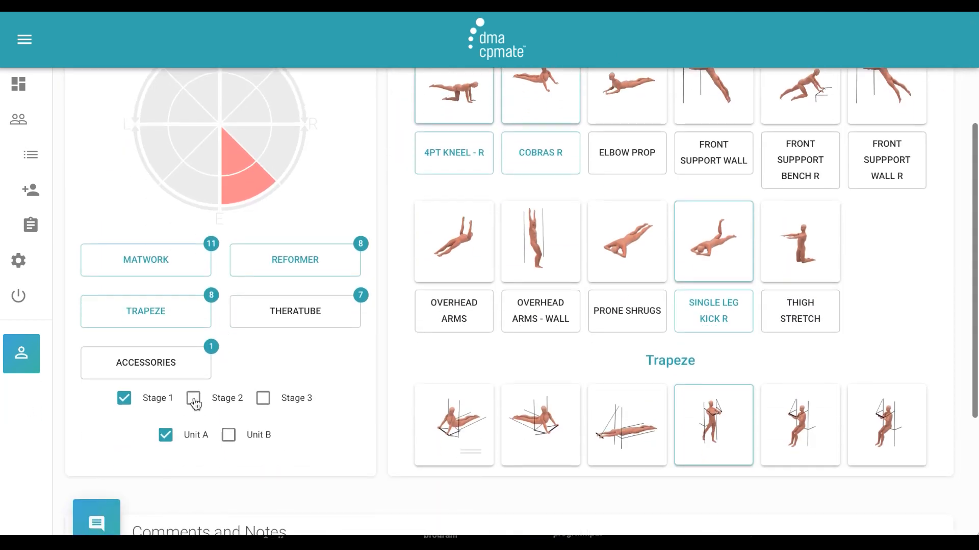
click(227, 436)
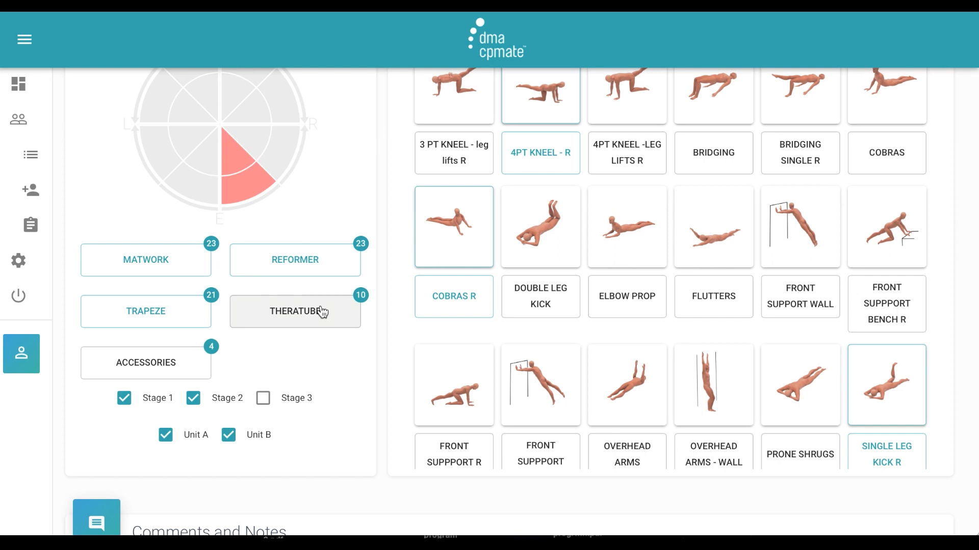
scroll(320, 311, up, 4)
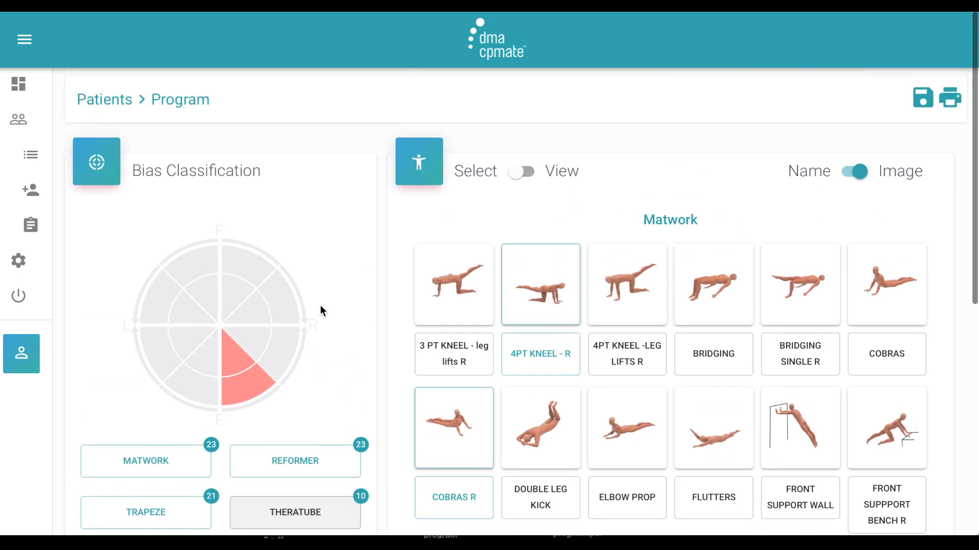
click(97, 159)
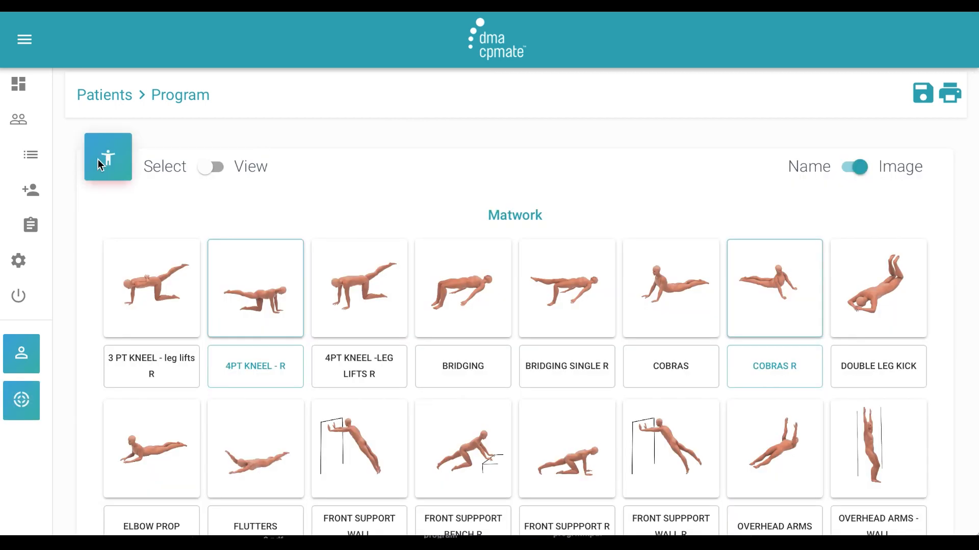
- Add the Matwork exercises Bridging, Double Leg Kick and Front Suppport Bench R to the program
click(458, 304)
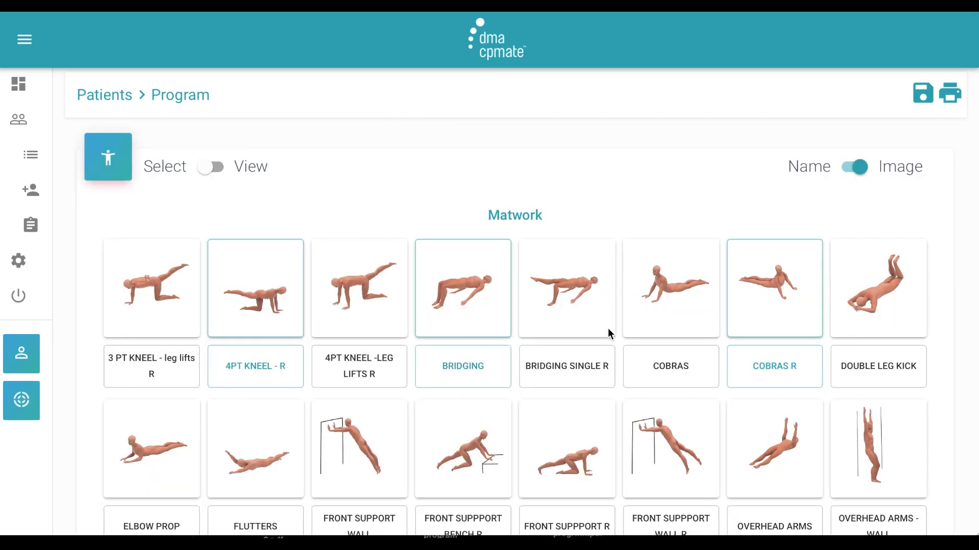
click(879, 306)
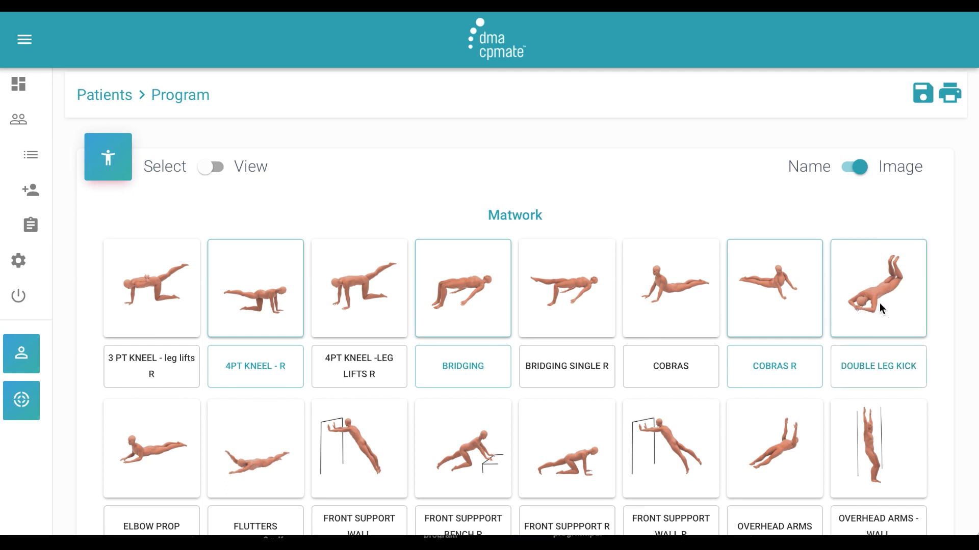
click(478, 454)
- Add the Trapeze exercises Kneeling Bar 1G and Sitting Shoulder Press 1LS to the program
scroll(477, 454, down, 5)
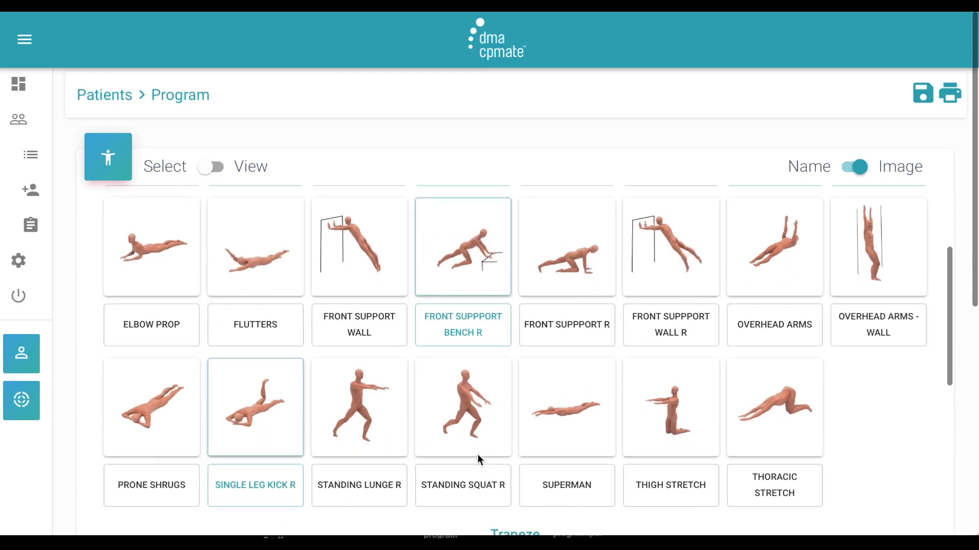
scroll(478, 456, down, 5)
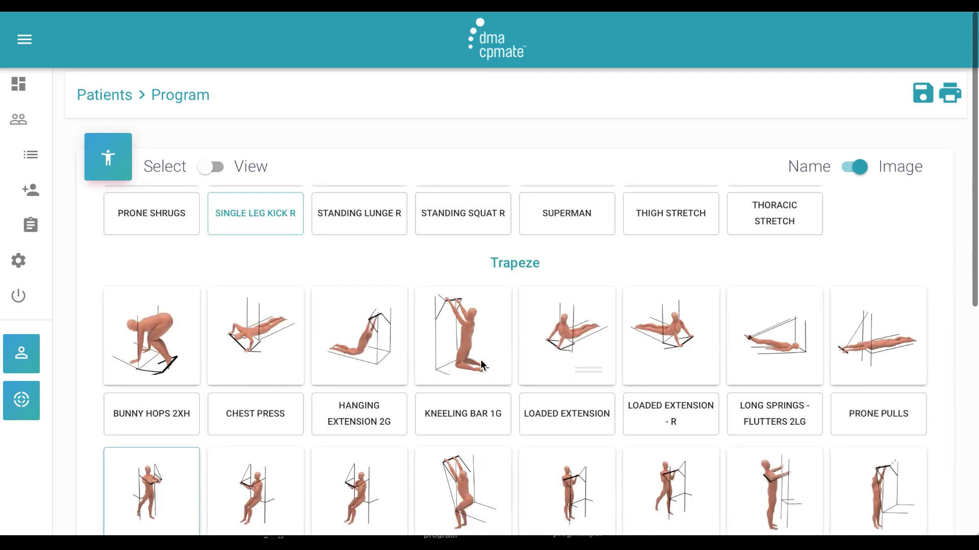
click(472, 350)
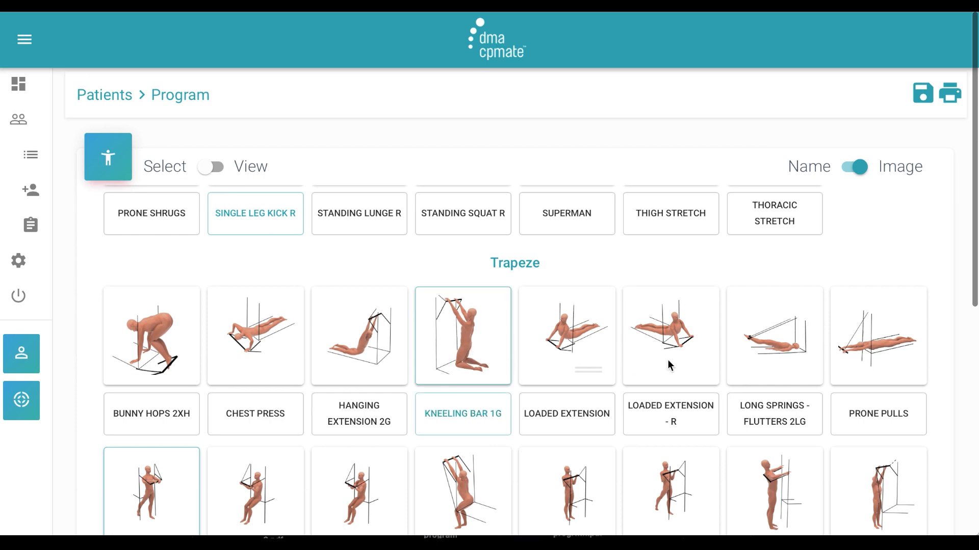
scroll(668, 359, down, 4)
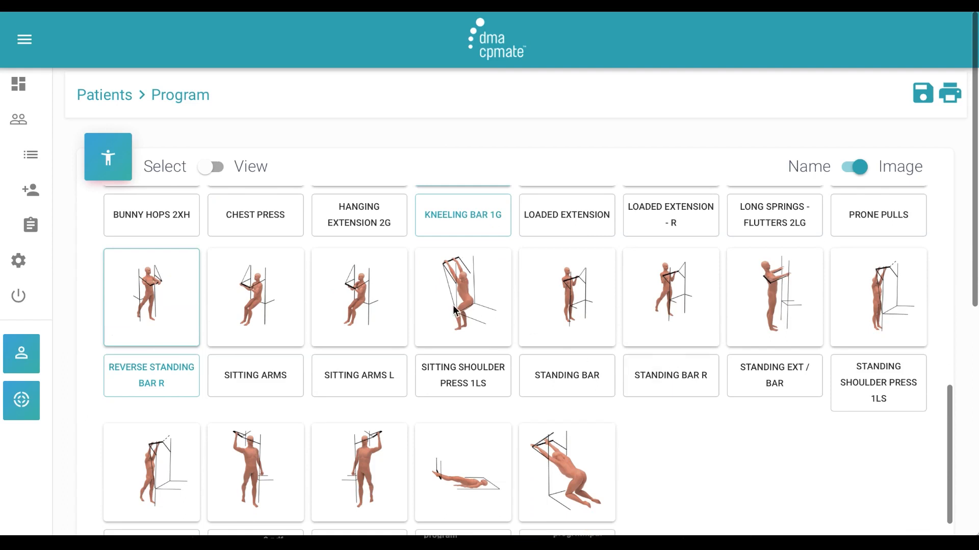
- Add the Reformer exercises Control Balance 1M, Pelvic Press 3M, Standing Lunge - Scooter R 1M and Standing Knee Stretch 2H to the program
scroll(451, 305, down, 5)
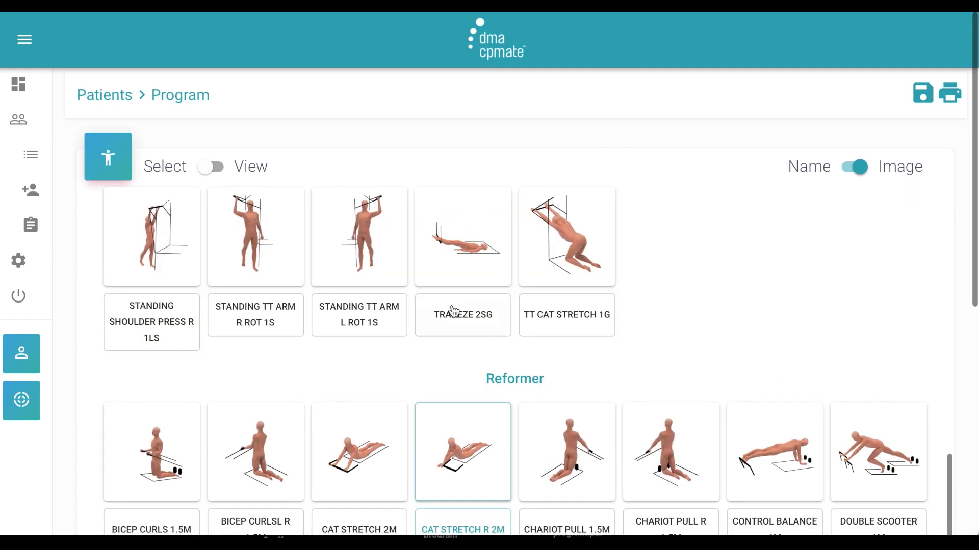
scroll(453, 312, down, 4)
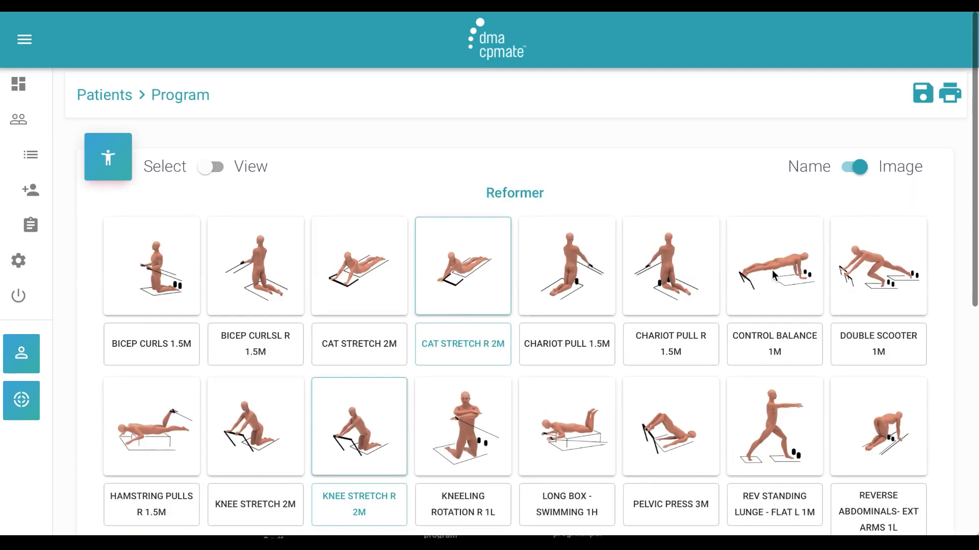
click(659, 444)
scroll(659, 445, down, 1)
scroll(659, 444, down, 3)
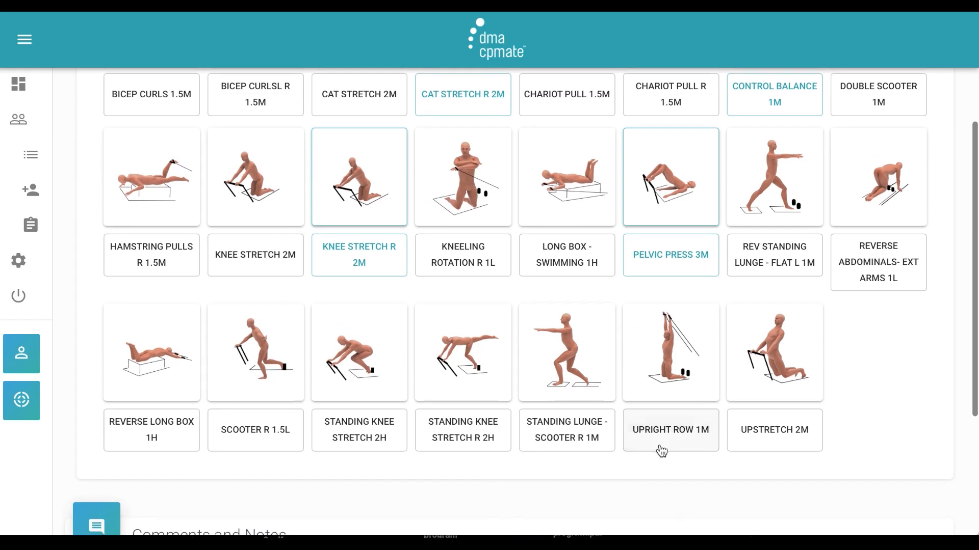
click(550, 358)
click(364, 354)
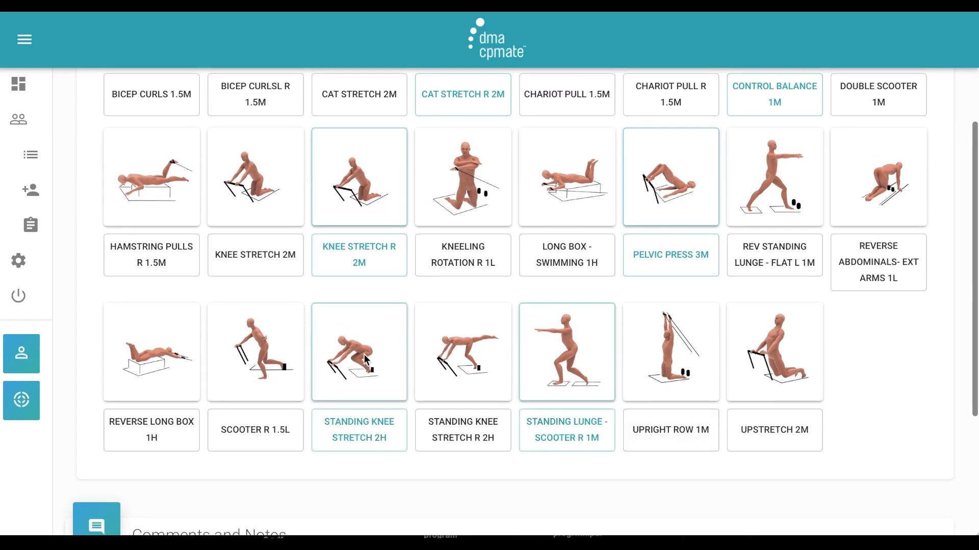
scroll(364, 354, up, 5)
scroll(364, 355, up, 10)
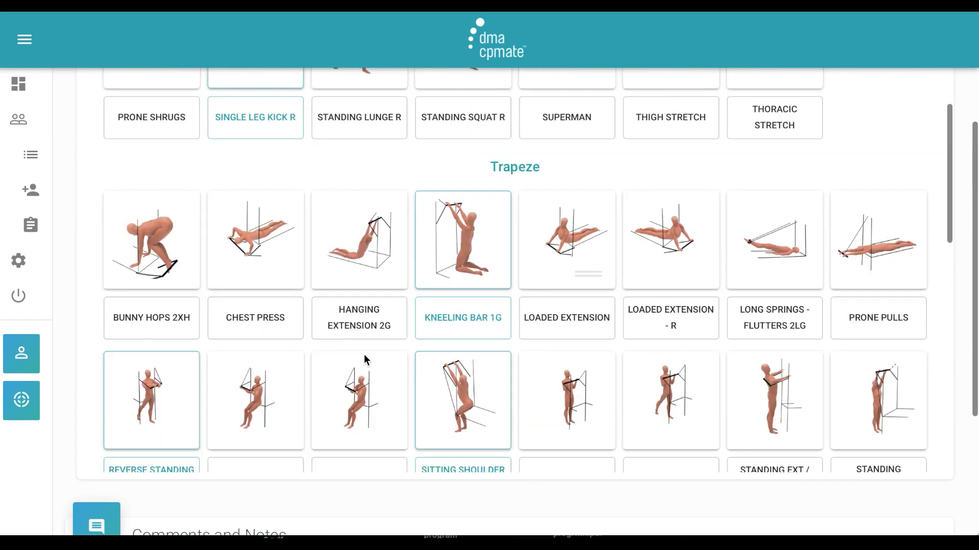
scroll(364, 356, down, 1)
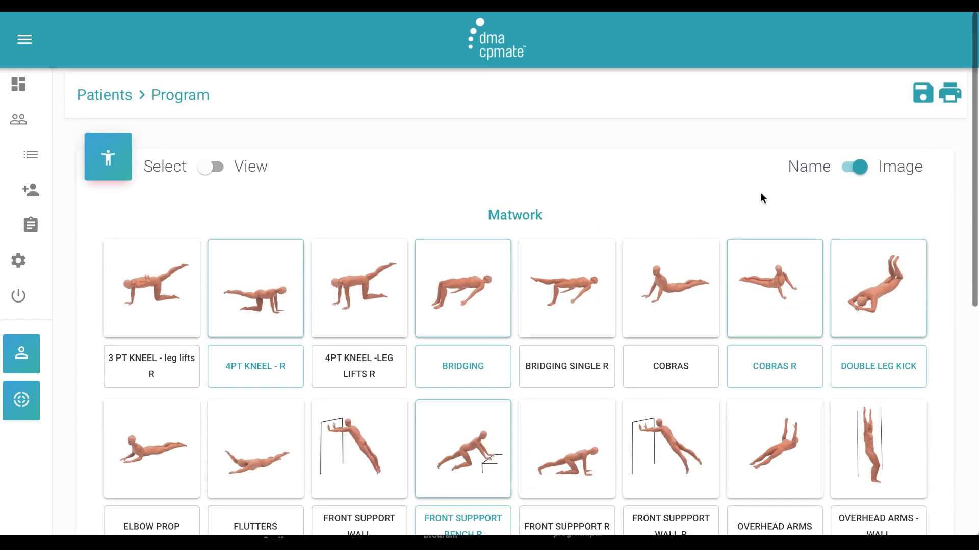
- View the selected exercises and swap the positions of Pelvic Press 3M and Standing Knee Stretch 2H in the program
click(214, 168)
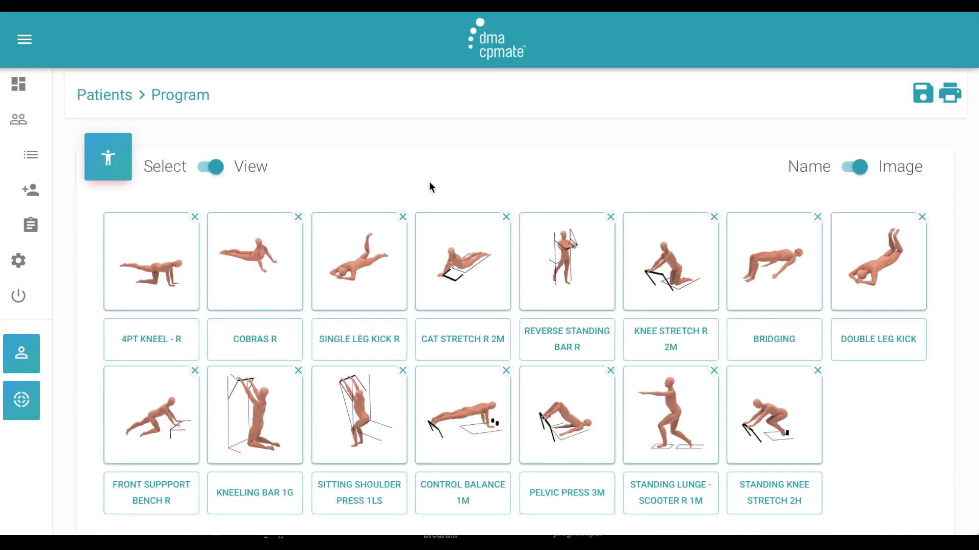
scroll(903, 421, down, 2)
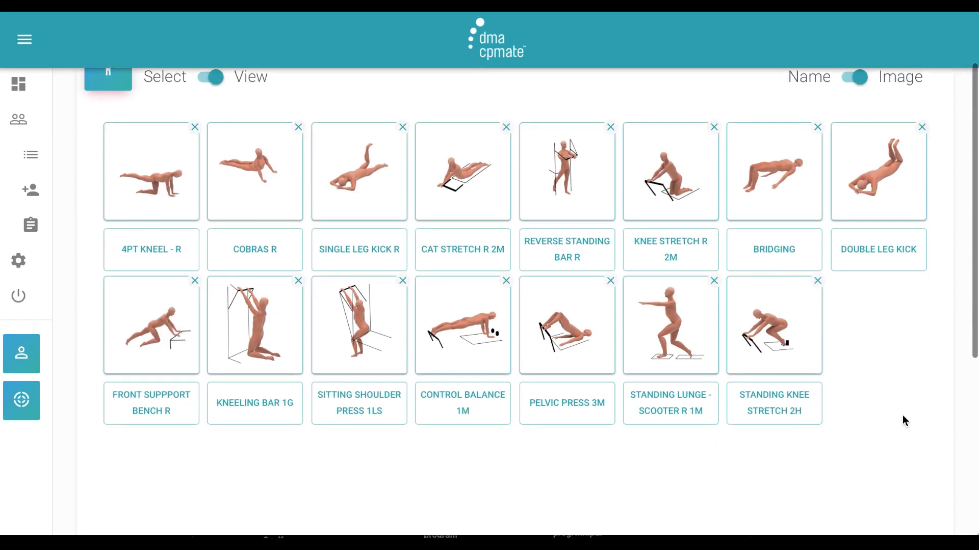
drag(559, 339, 877, 334)
drag(760, 350, 551, 337)
drag(918, 348, 815, 348)
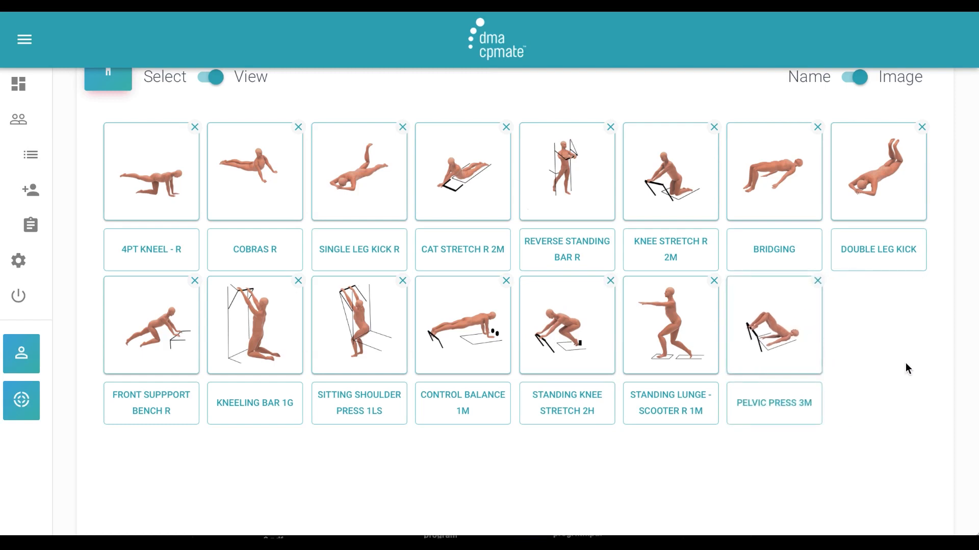
- Generate the Treatment printout of the program, review its exercise images and clinical notes table, and return to the program
scroll(908, 369, up, 2)
click(951, 94)
click(533, 334)
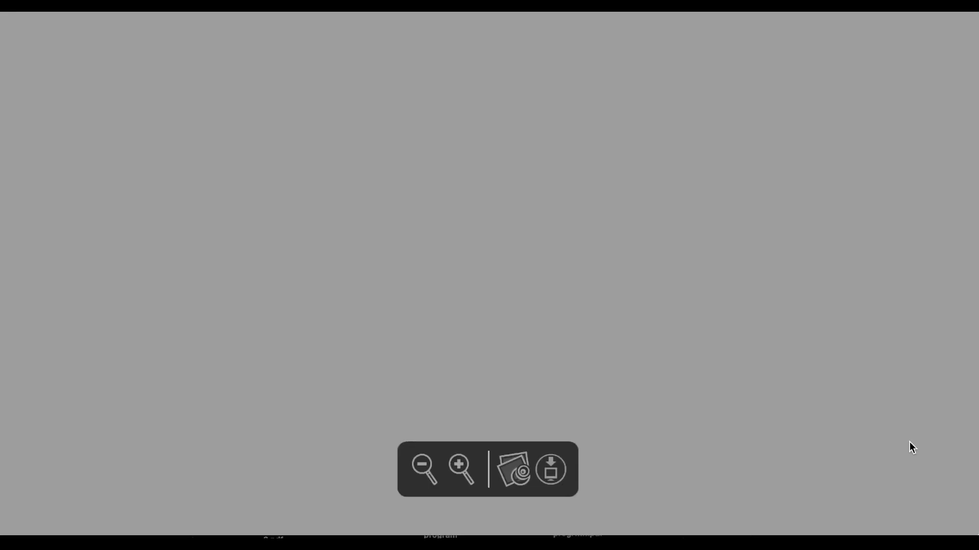
scroll(909, 443, down, 2)
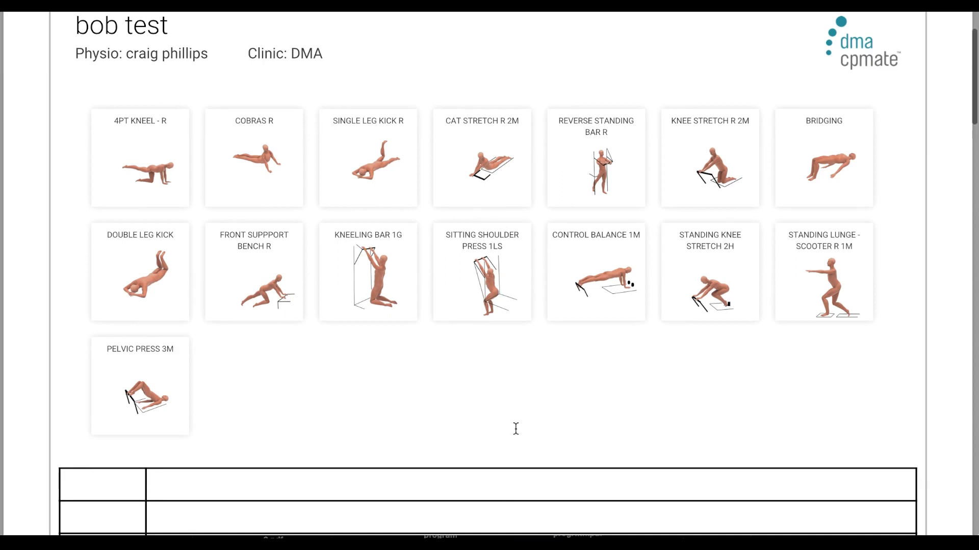
scroll(516, 429, down, 5)
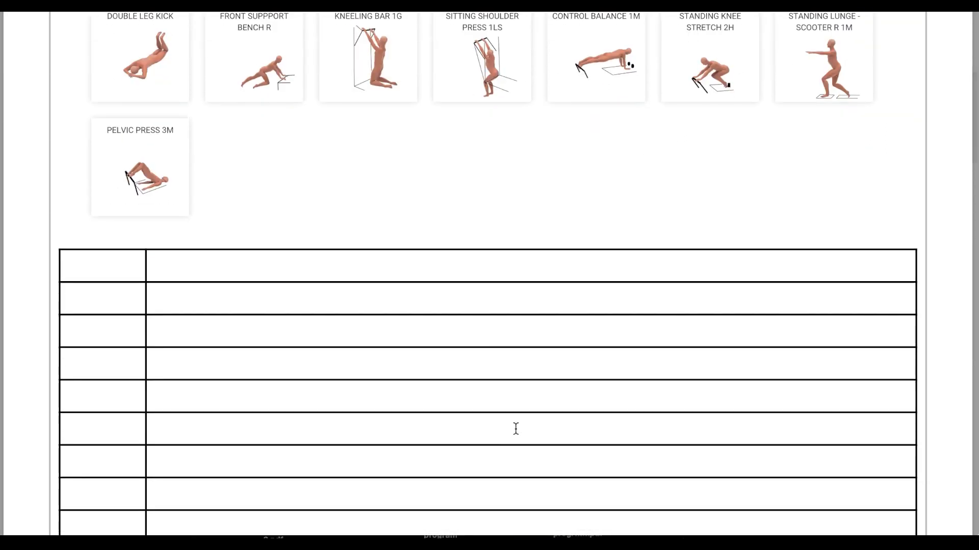
scroll(515, 429, down, 12)
scroll(516, 428, up, 17)
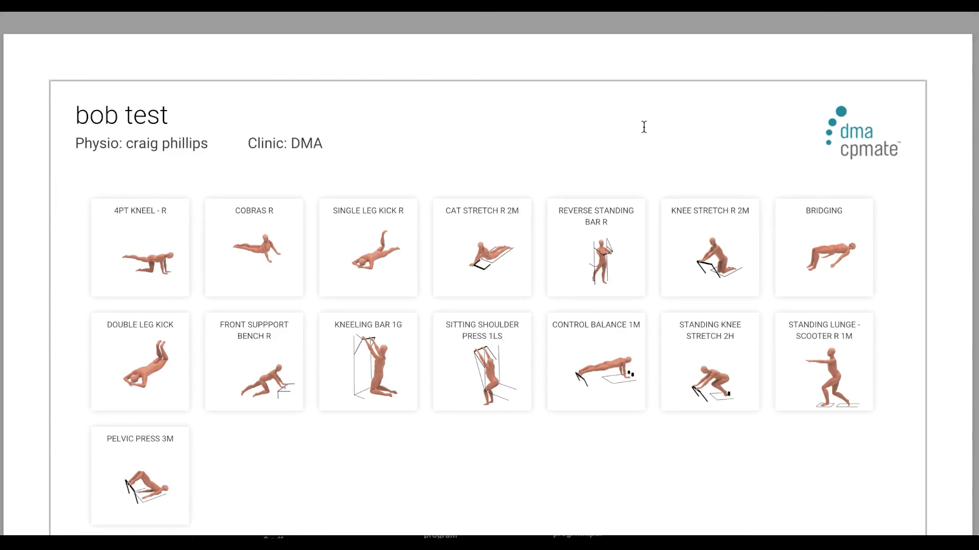
click(505, 37)
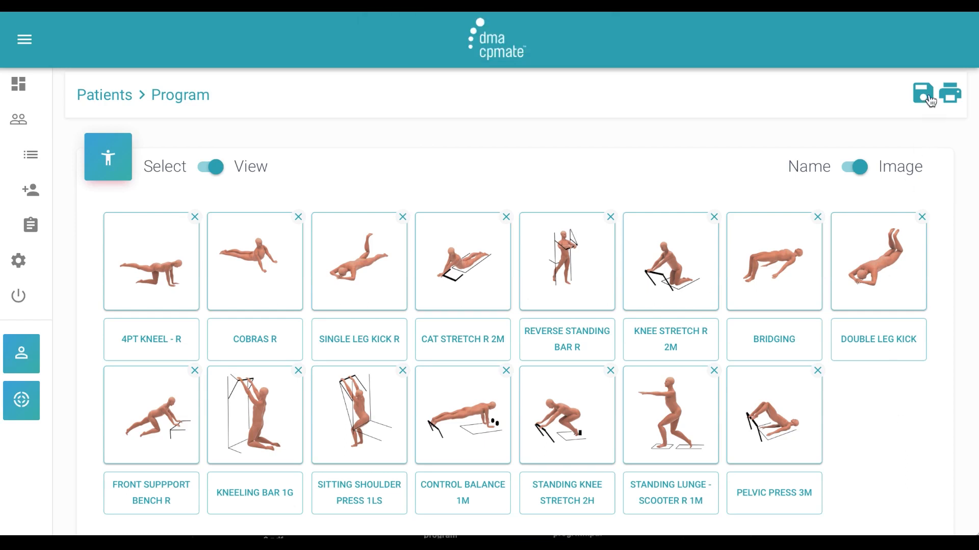
- Generate the take-home Program printout, review it from the exercise cards down to the comments box, and return to the program
click(948, 95)
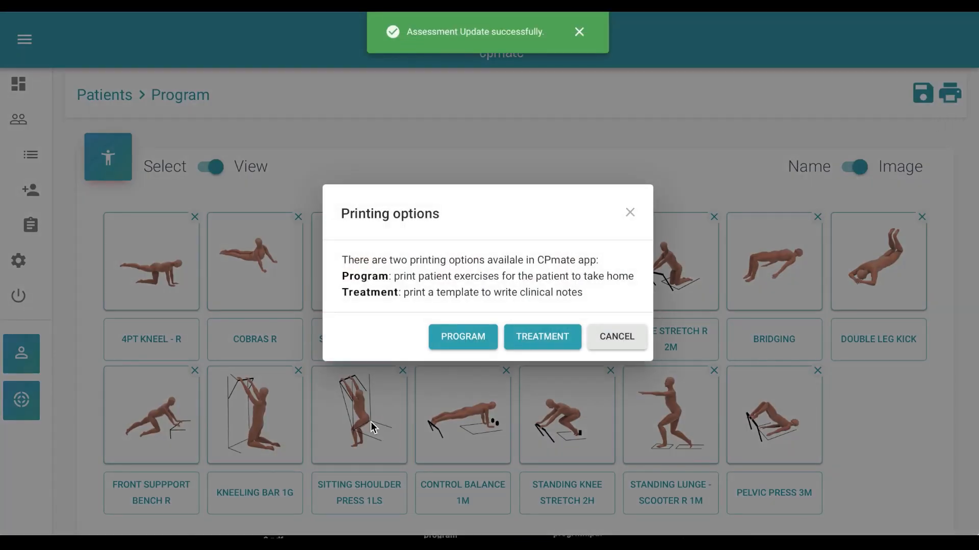
click(462, 337)
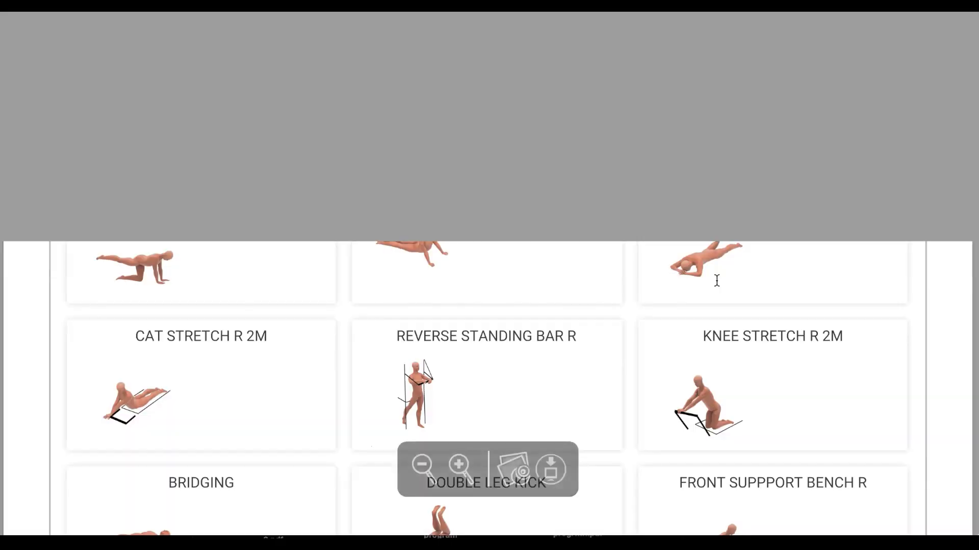
scroll(717, 283, down, 1)
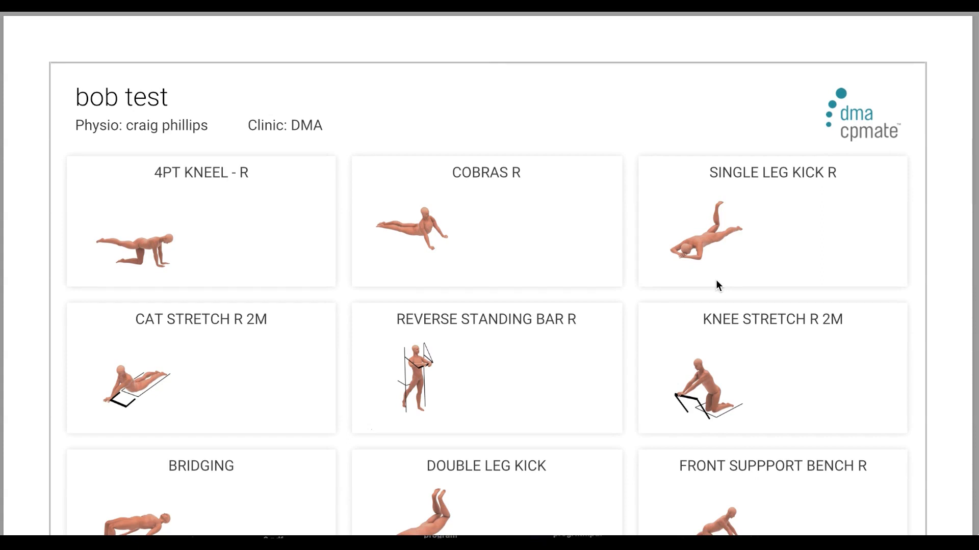
scroll(716, 280, down, 4)
scroll(716, 283, down, 5)
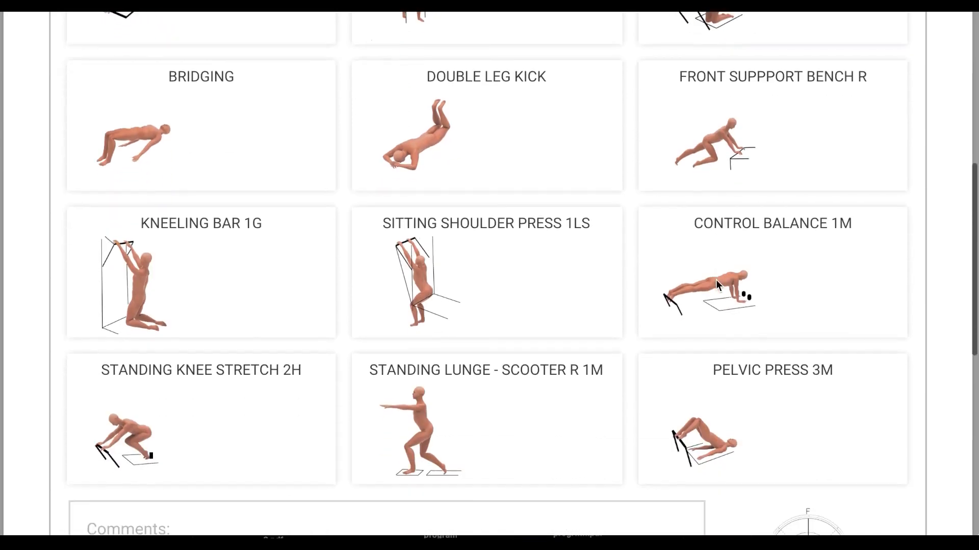
scroll(716, 281, down, 4)
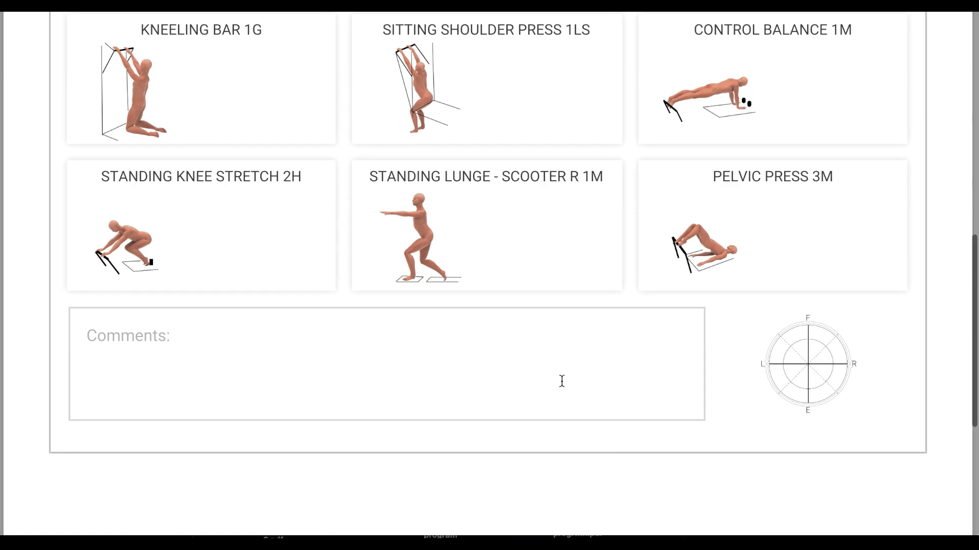
scroll(562, 381, up, 5)
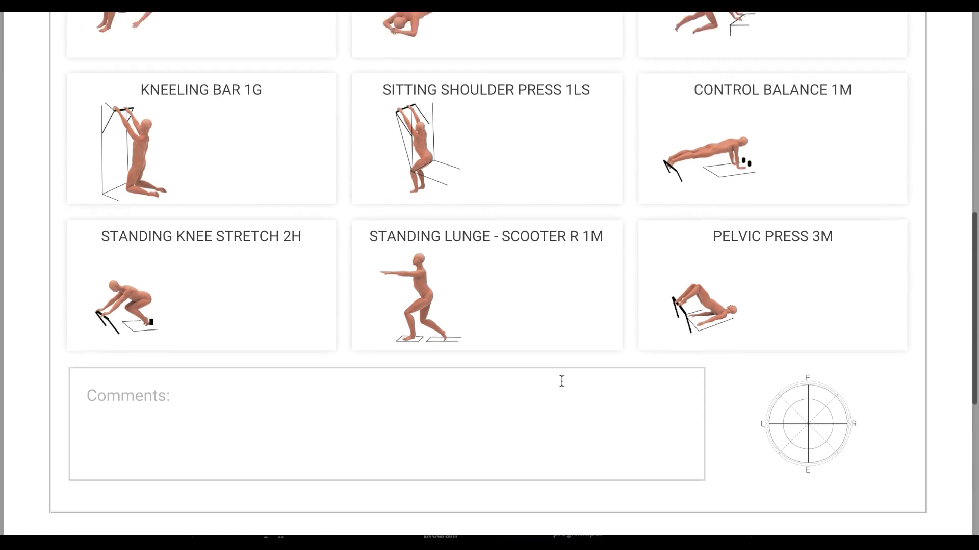
scroll(562, 382, up, 6)
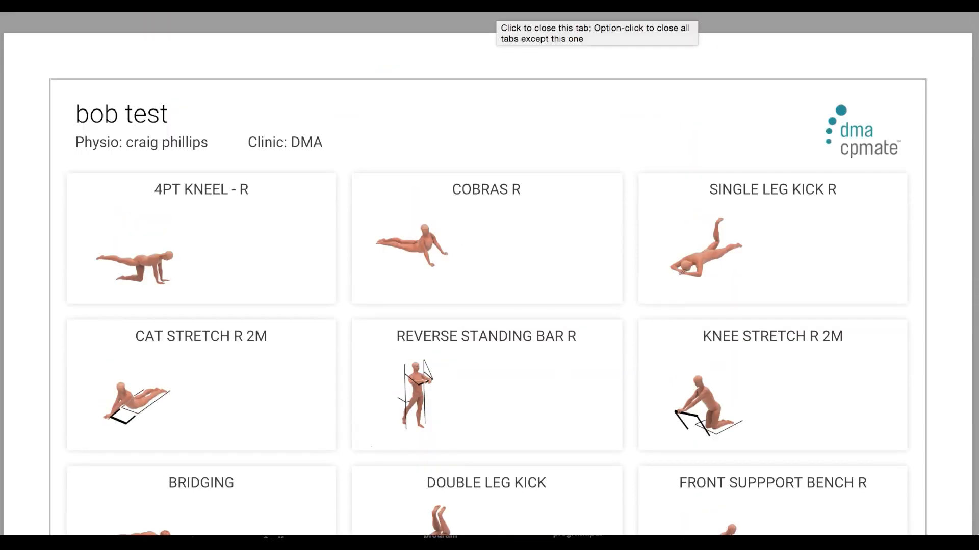
click(495, 8)
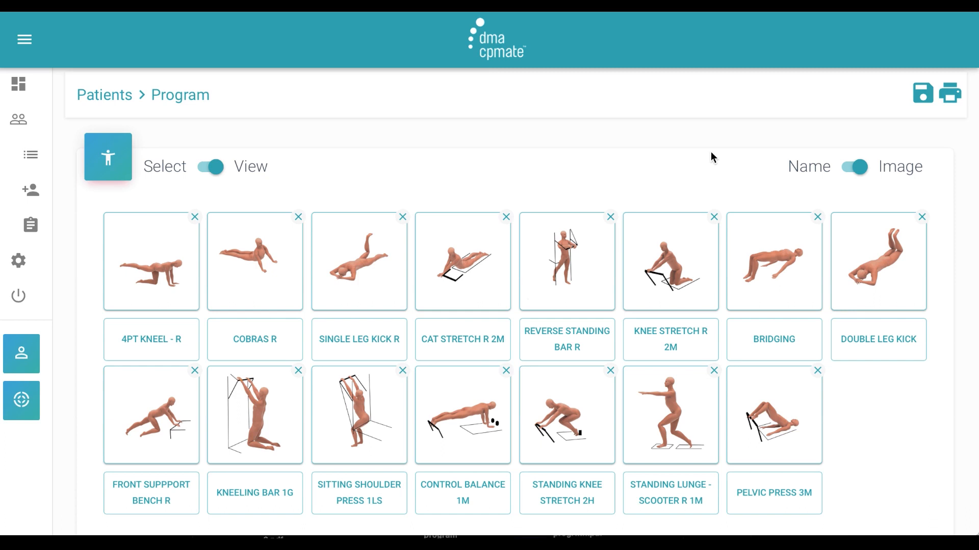
- Return to exercise selection, show the Bias Classification section, and exclude Stage 2 and Unit B exercises
click(209, 168)
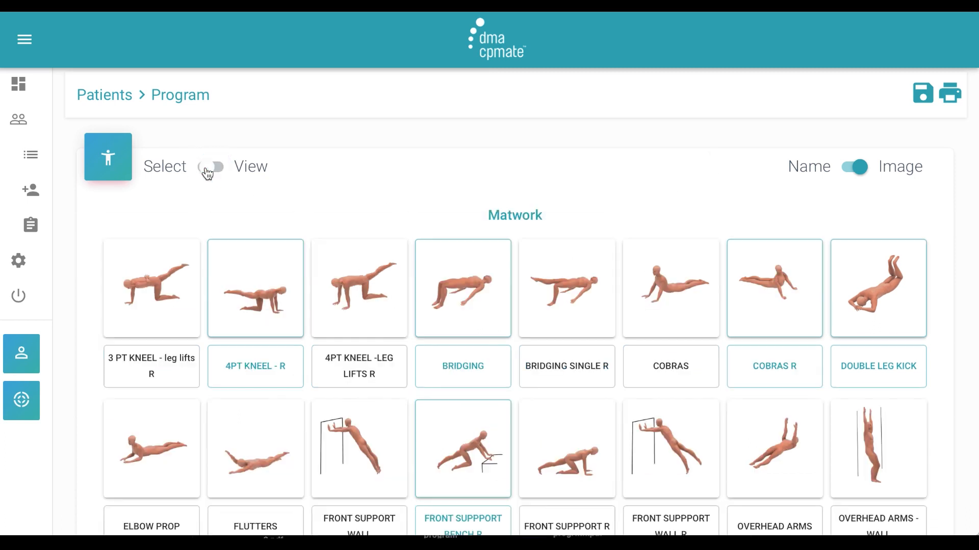
click(21, 405)
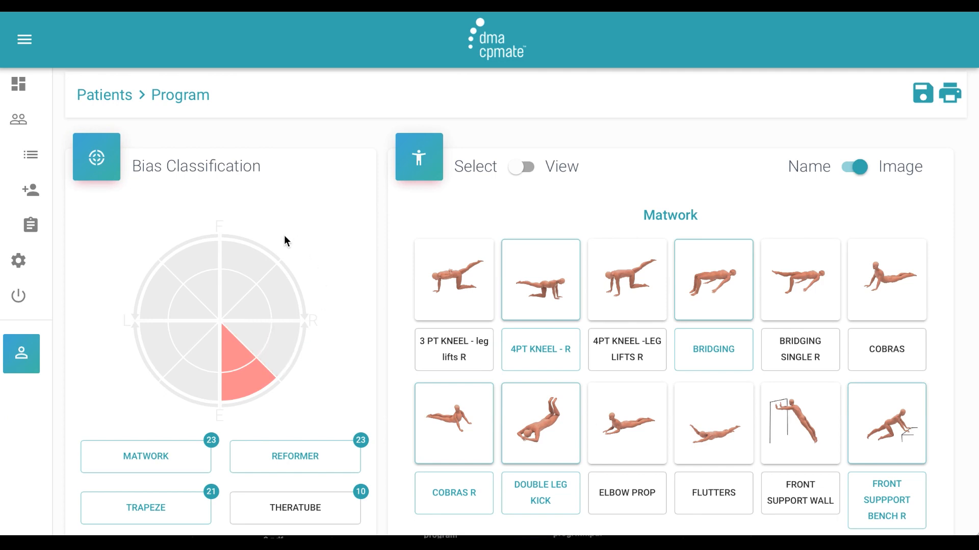
scroll(362, 366, down, 3)
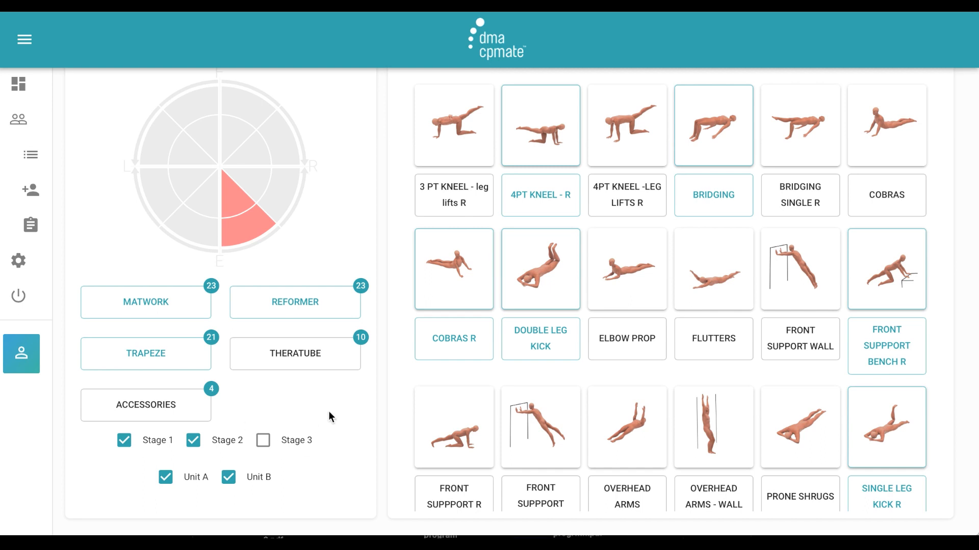
click(193, 441)
click(229, 478)
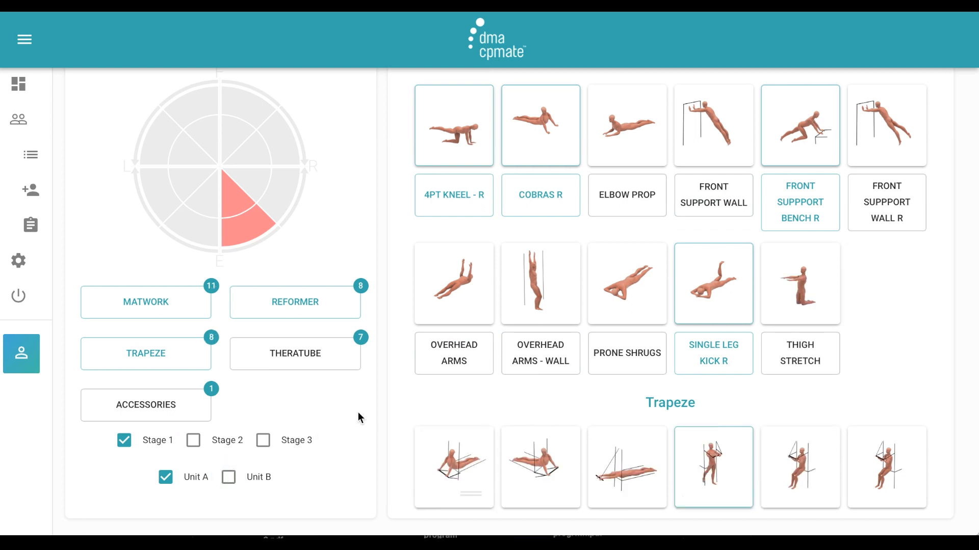
scroll(358, 412, up, 3)
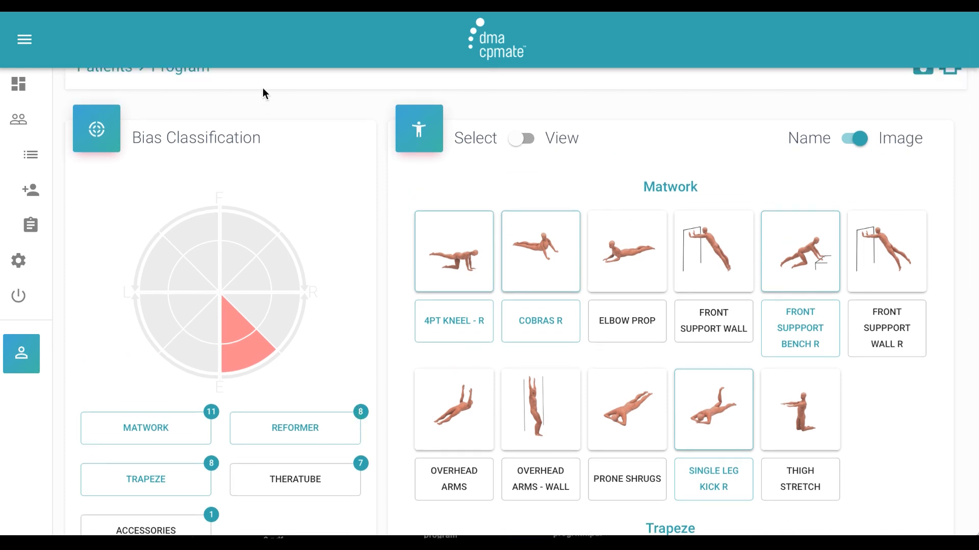
key(ctrl+Up)
click(634, 289)
scroll(897, 413, down, 4)
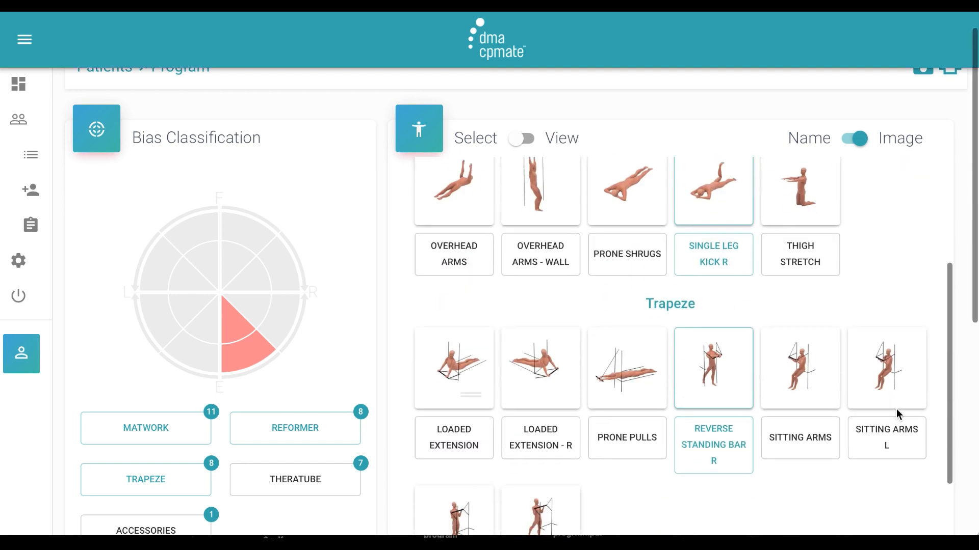
scroll(896, 411, up, 4)
click(974, 198)
drag(973, 198, 972, 94)
click(261, 50)
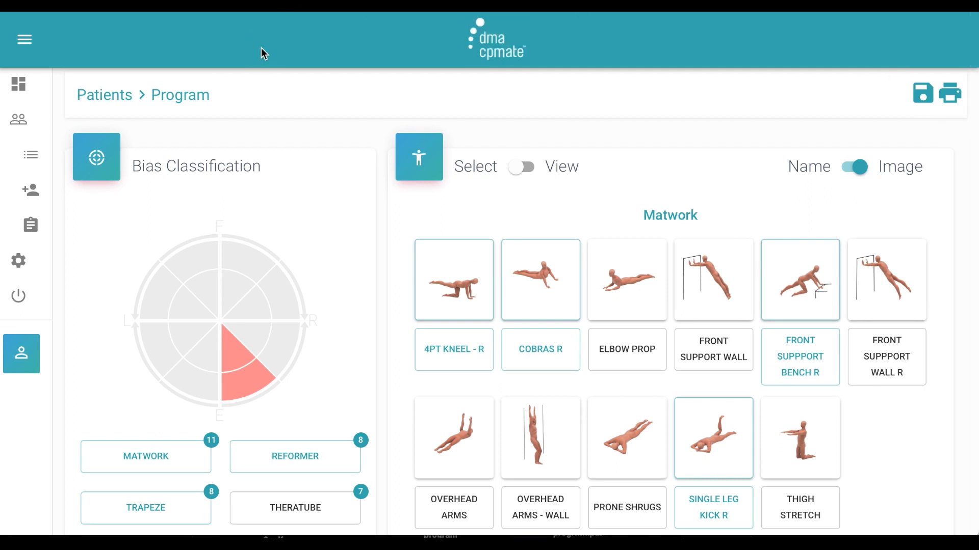